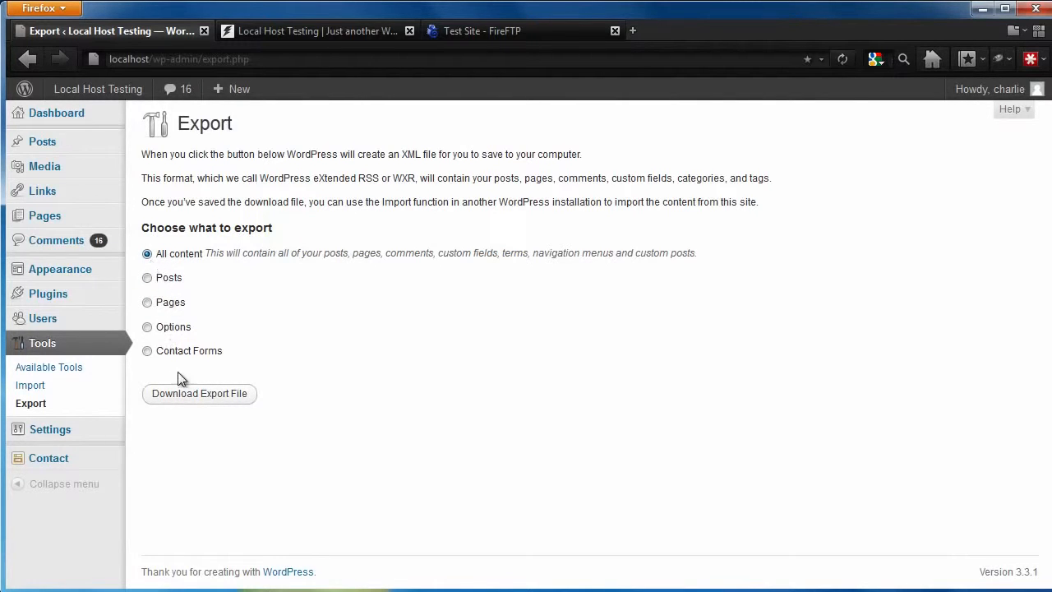
- Export all content of the local WordPress site and save the XML export file to the computer
{"action": "left_click", "coordinate": [188, 396]}
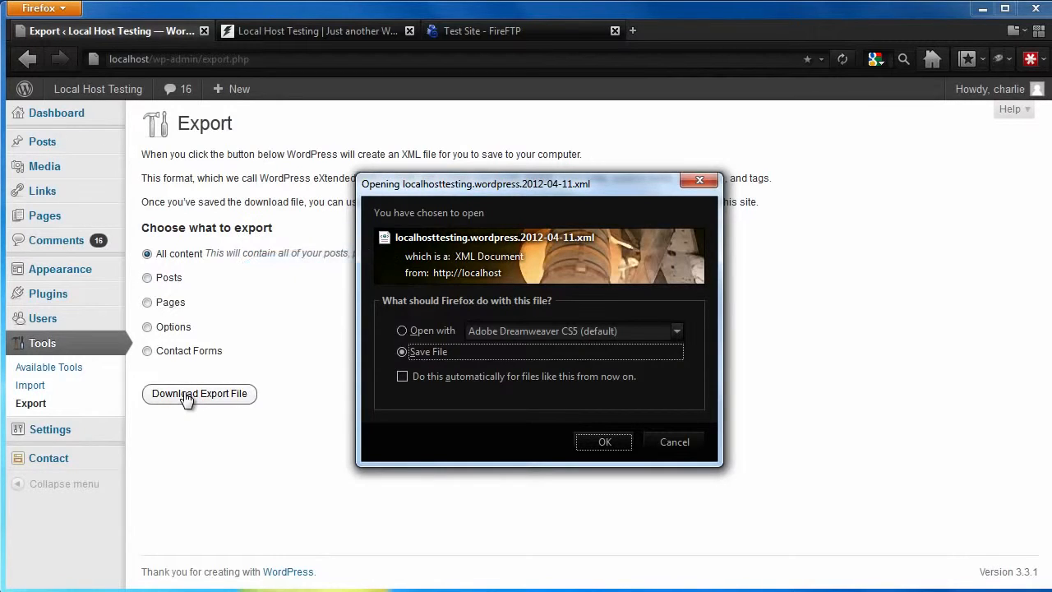
{"action": "left_click", "coordinate": [403, 351]}
{"action": "left_click", "coordinate": [593, 441]}
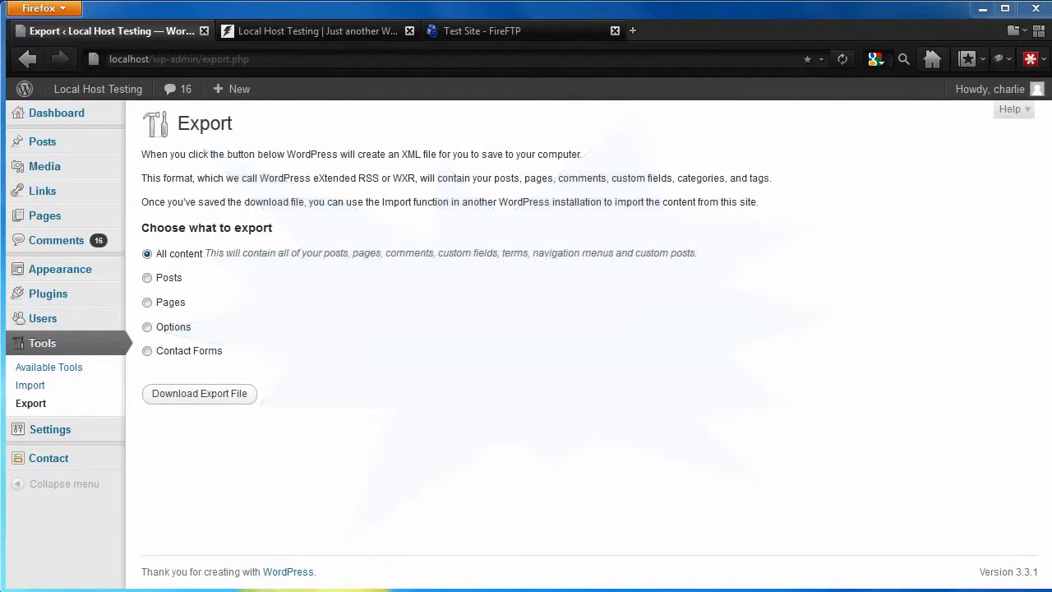
- Open themeforest.net in a new tab and go to the Super Skeleton WP item page
{"action": "left_click", "coordinate": [633, 31]}
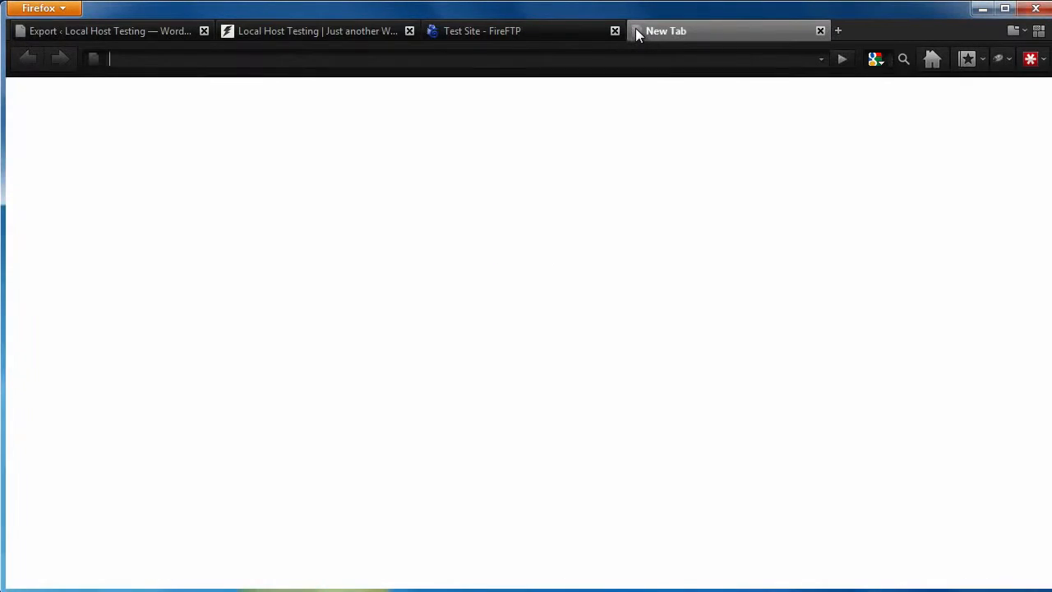
{"action": "type", "text": "th"}
{"action": "key", "text": "Down"}
{"action": "key", "text": "Return"}
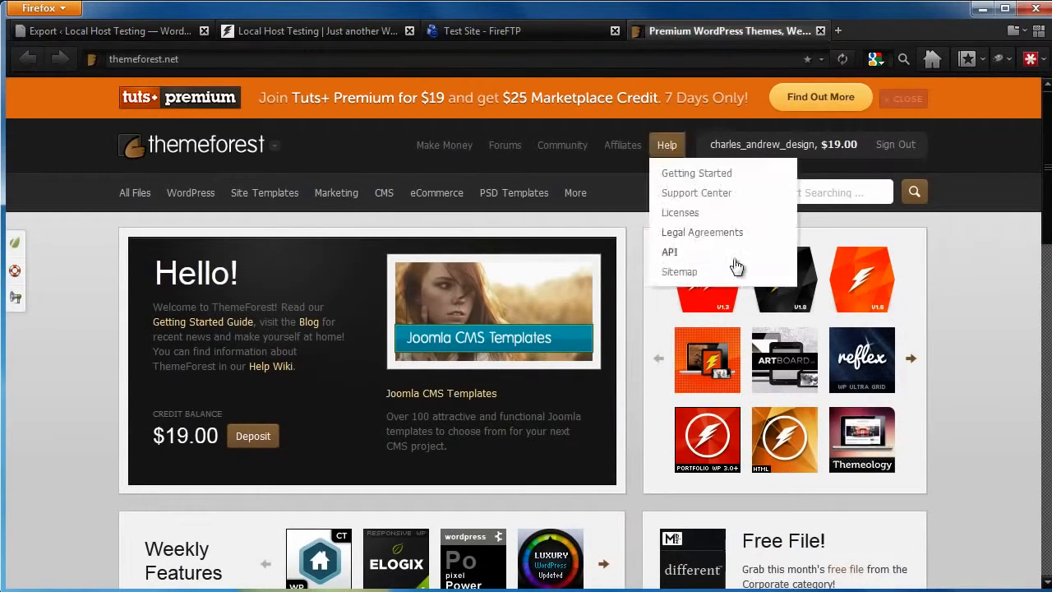
{"action": "mouse_move", "coordinate": [867, 300]}
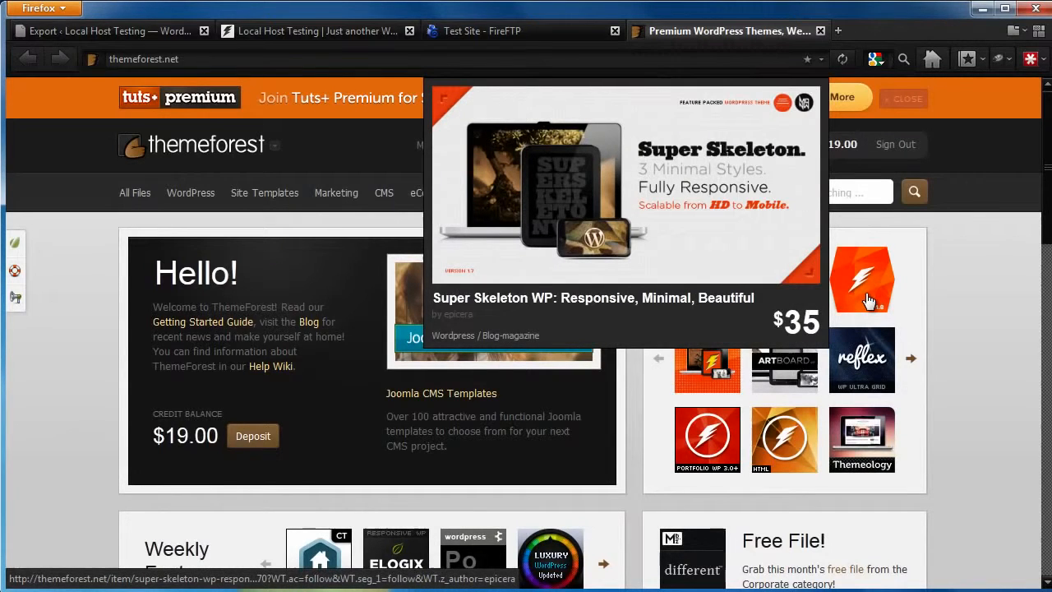
{"action": "left_click", "coordinate": [867, 300]}
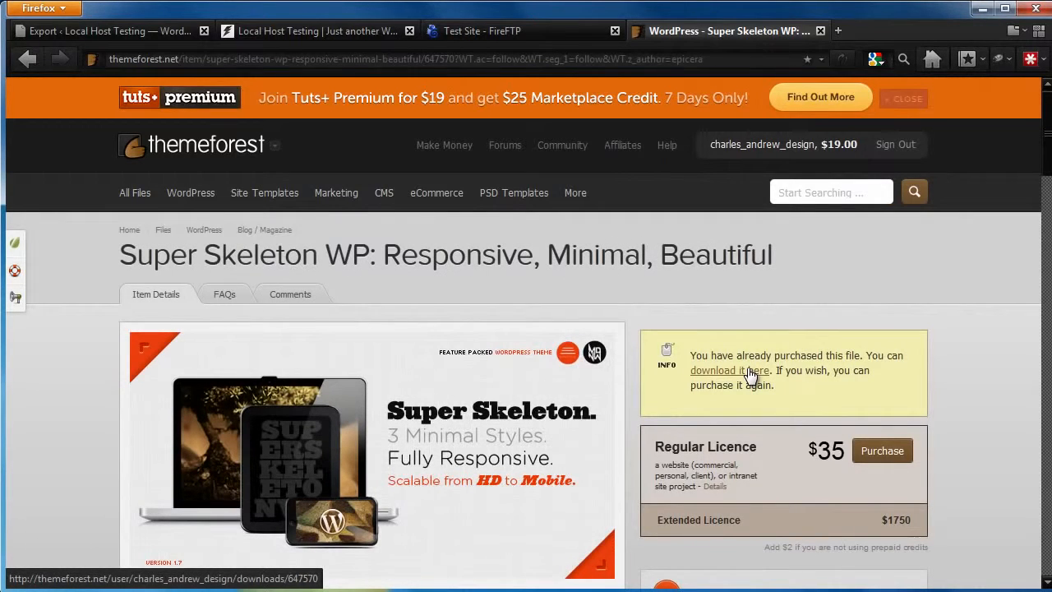
- Download the already purchased Super Skeleton WP package from the account's ThemeForest downloads
{"action": "left_click", "coordinate": [751, 371]}
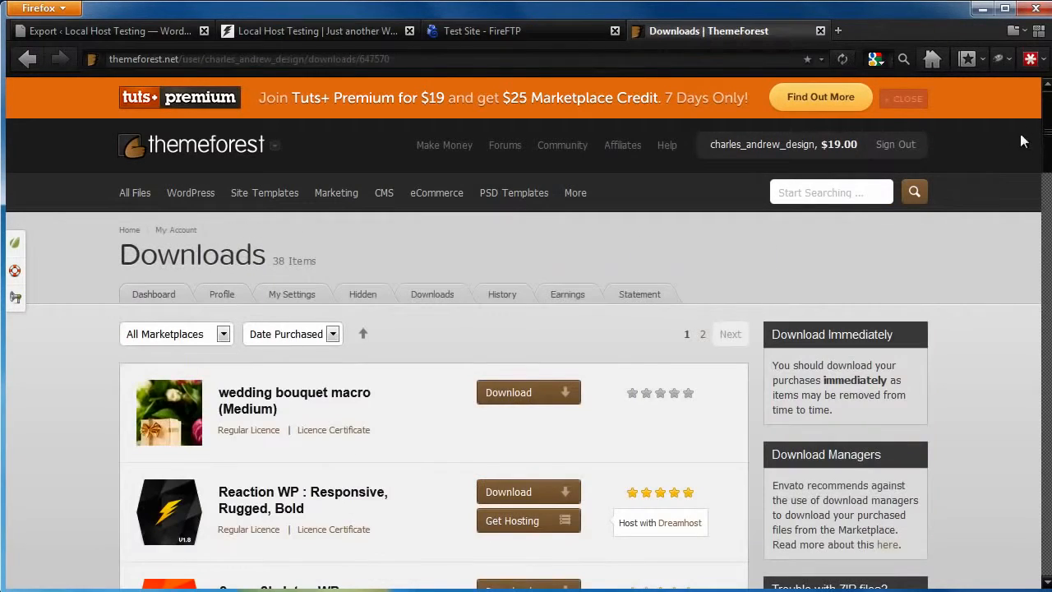
{"action": "scroll", "coordinate": [987, 173], "scroll_direction": "down", "scroll_amount": 3}
{"action": "left_click", "coordinate": [573, 375]}
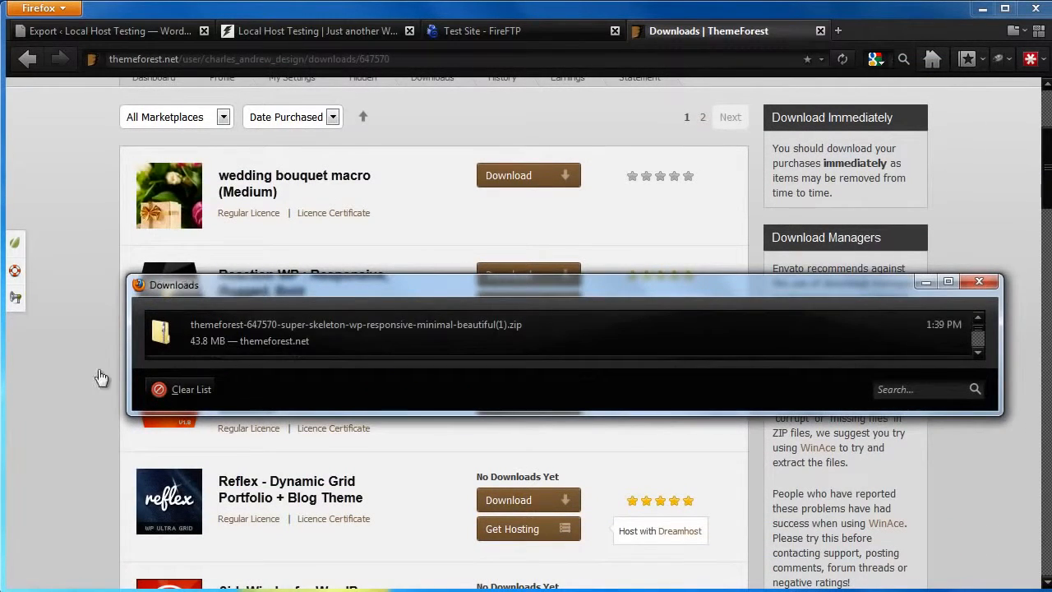
- In Windows Explorer, extract the downloaded Super Skeleton ThemeForest zip in the Downloads folder to its default destination
{"action": "left_click", "coordinate": [92, 590]}
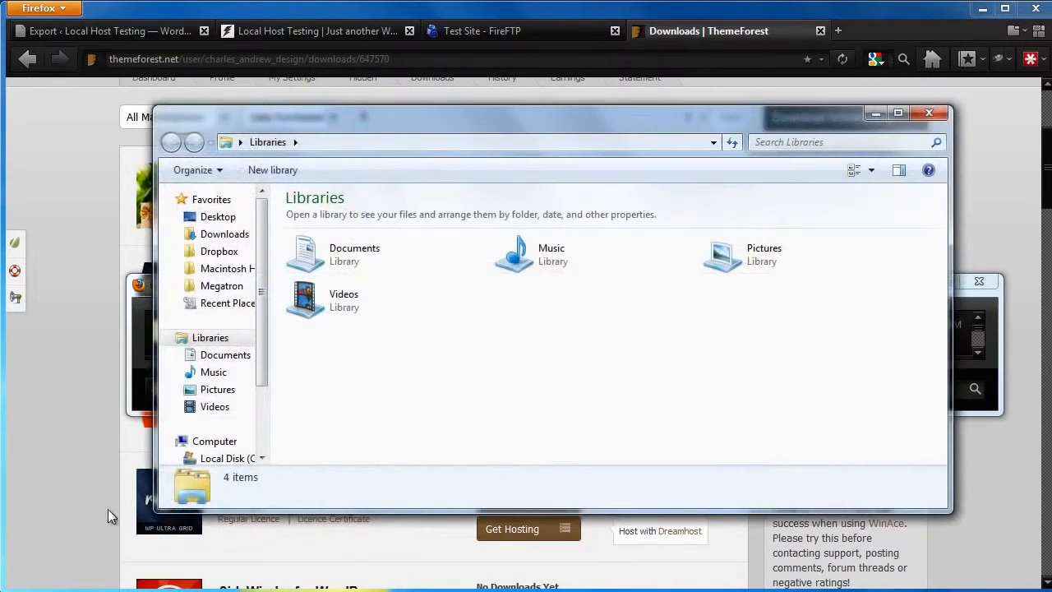
{"action": "left_click", "coordinate": [220, 234]}
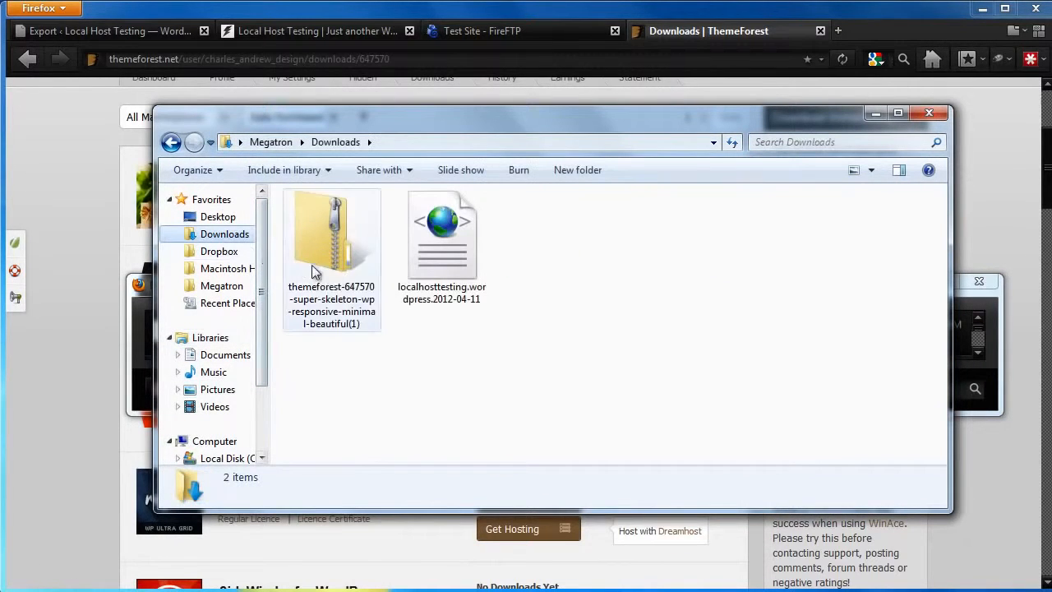
{"action": "left_click", "coordinate": [333, 261]}
{"action": "right_click", "coordinate": [332, 261]}
{"action": "left_click", "coordinate": [376, 317]}
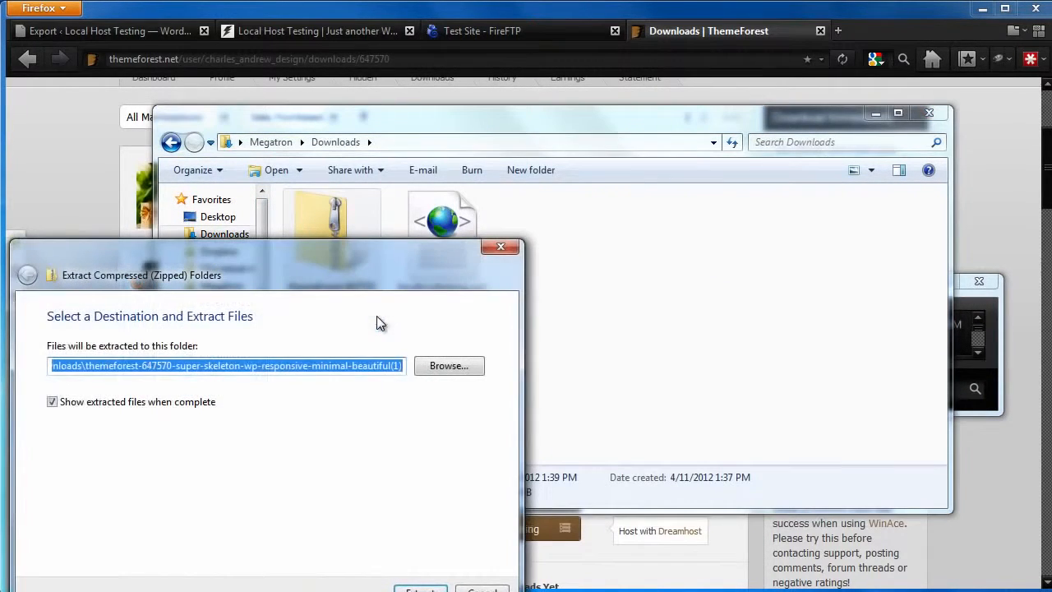
{"action": "left_click", "coordinate": [420, 590]}
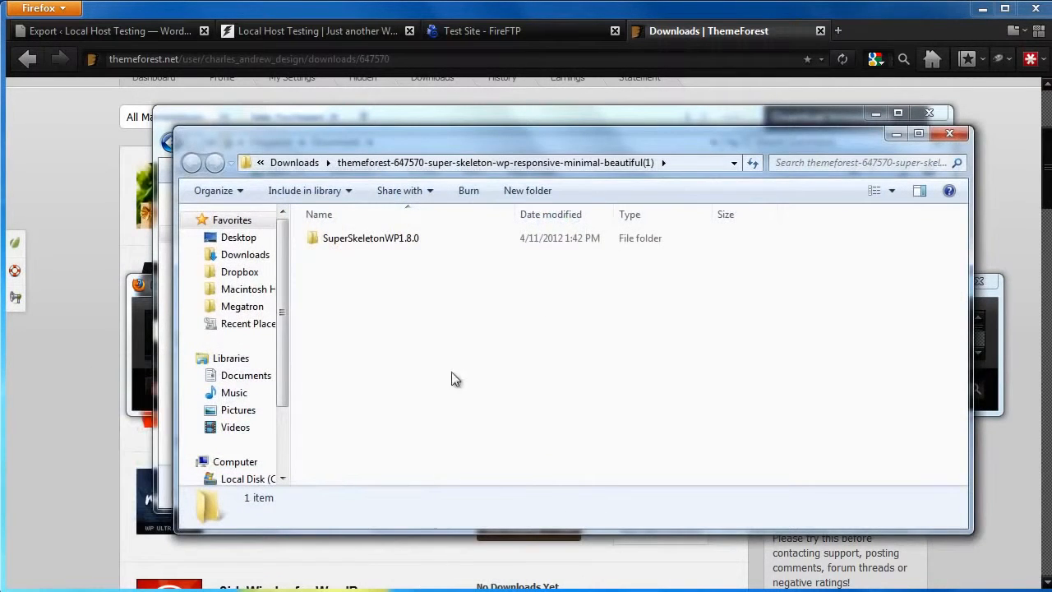
- Locate the super-skeleton zip under The Theme Zip in SuperSkeletonWP1.8.0, and minimize both Explorer windows
{"action": "double_click", "coordinate": [397, 240]}
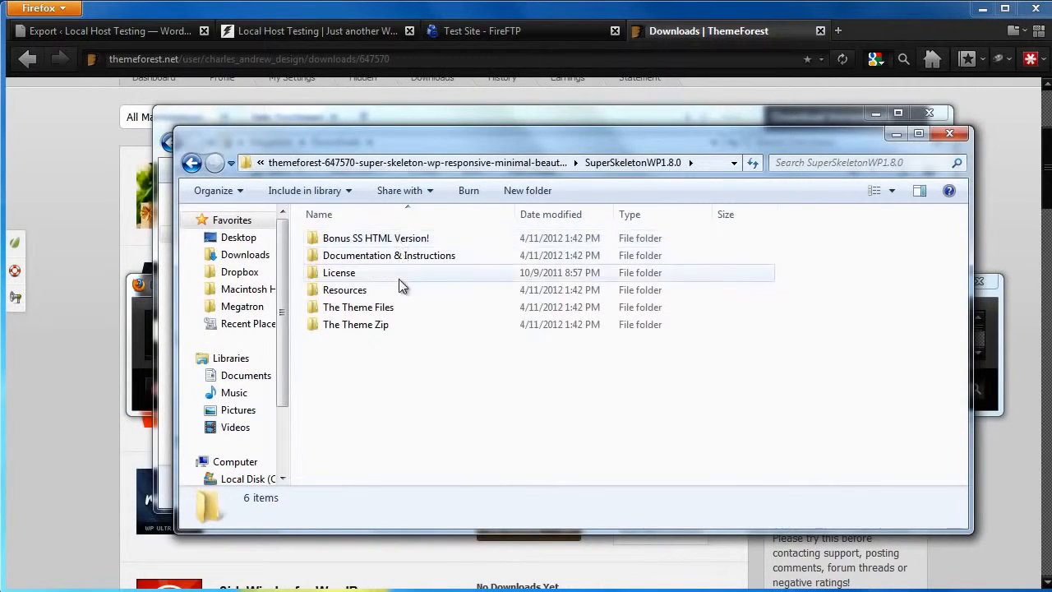
{"action": "double_click", "coordinate": [375, 324]}
{"action": "left_click", "coordinate": [351, 241]}
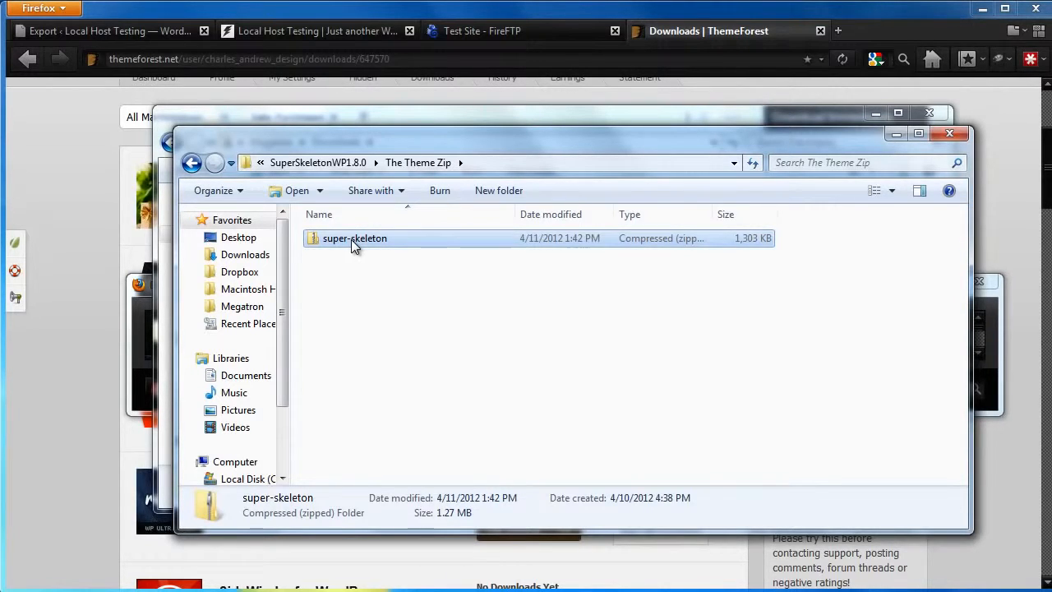
{"action": "left_click", "coordinate": [895, 135]}
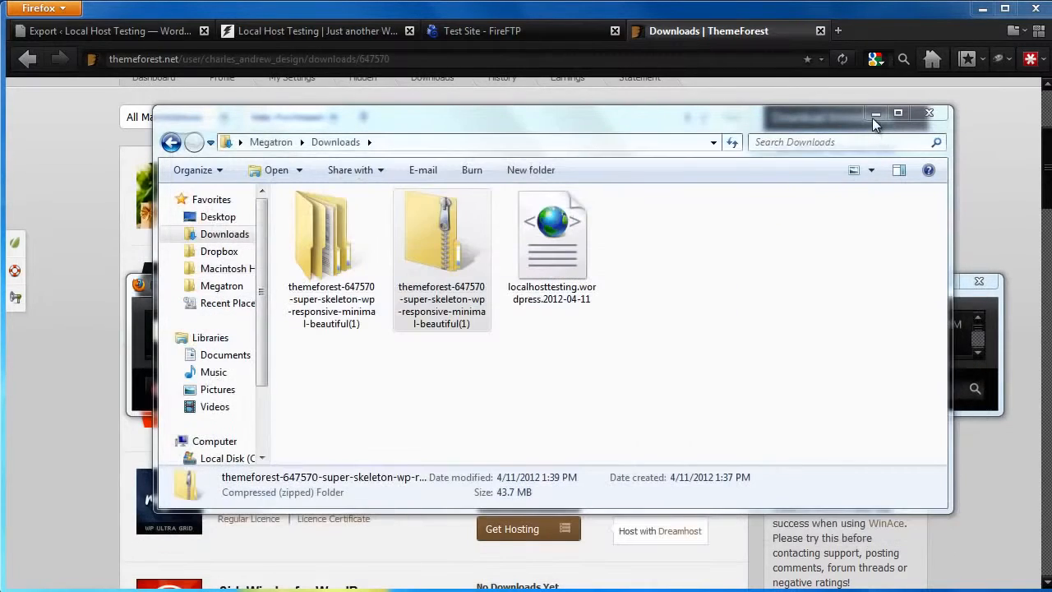
{"action": "left_click", "coordinate": [875, 113]}
- Switch to FireFTP and open the remote folder /longlivethesloth.com/html/wp-content/themes
{"action": "left_click", "coordinate": [580, 30]}
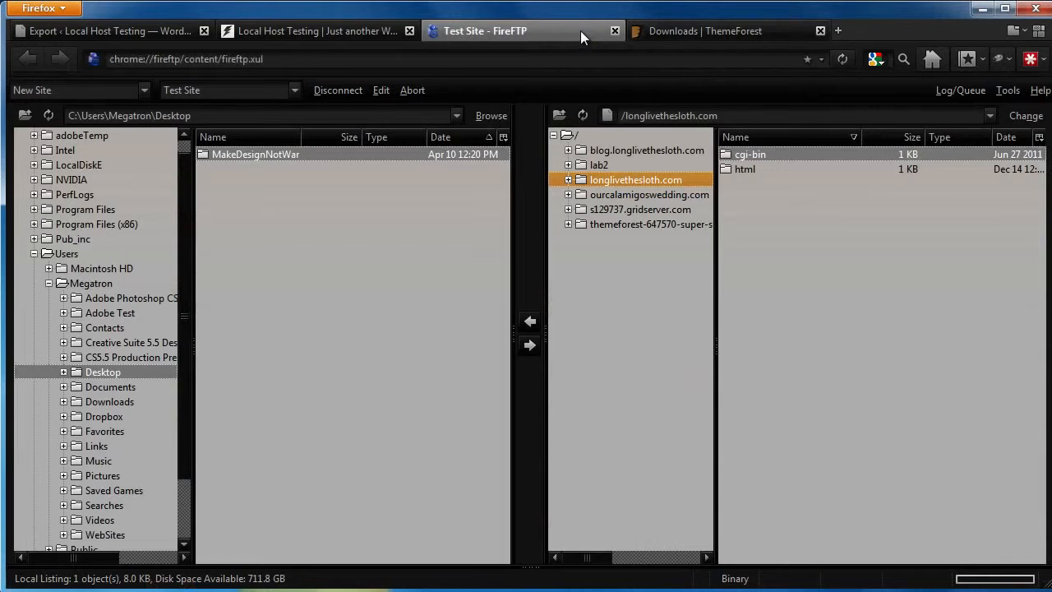
{"action": "left_click", "coordinate": [568, 180]}
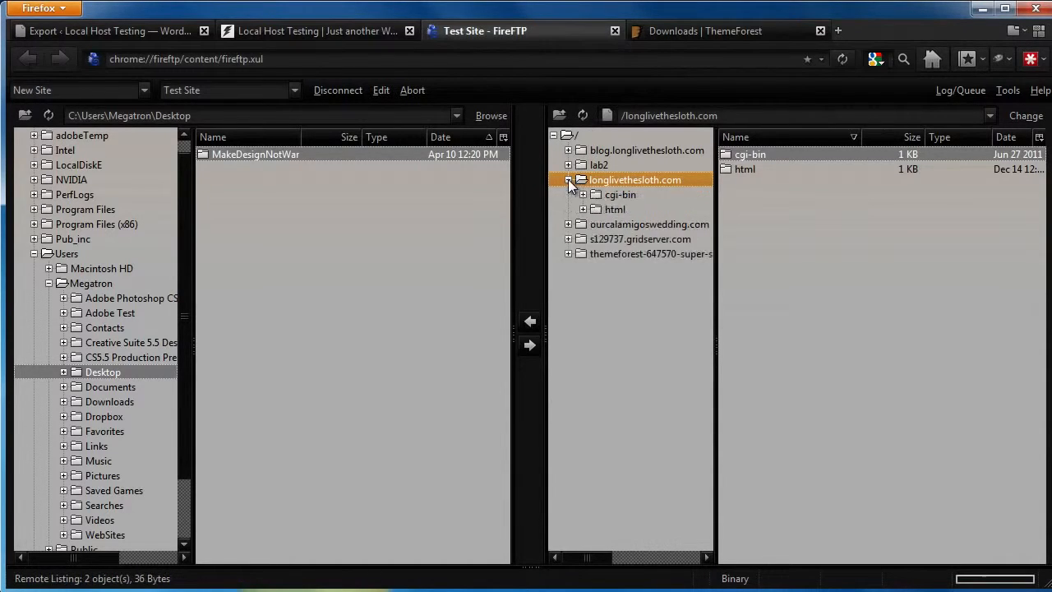
{"action": "left_click", "coordinate": [583, 209]}
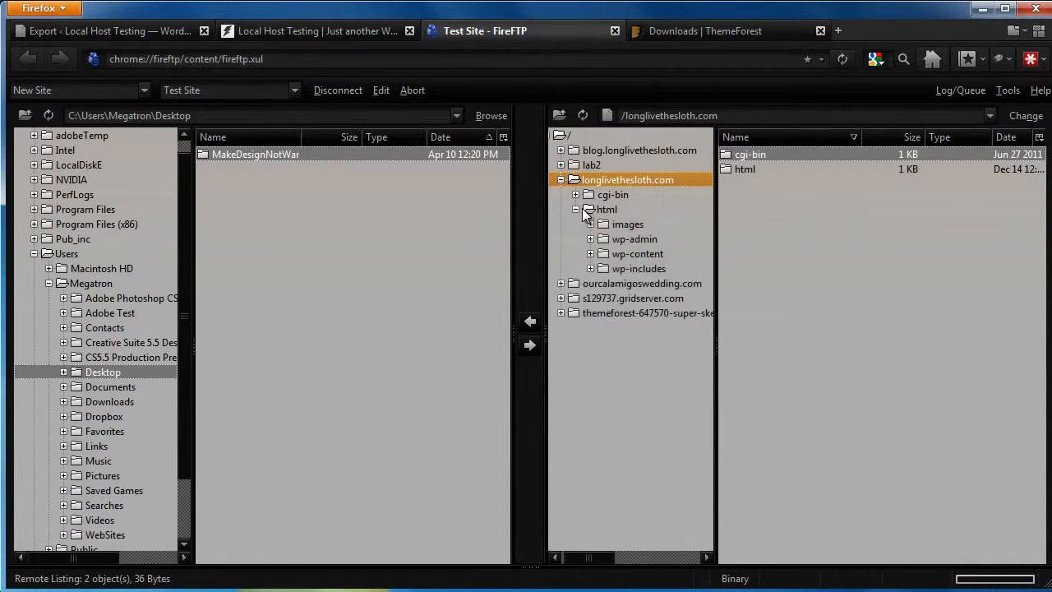
{"action": "left_click", "coordinate": [610, 253]}
{"action": "double_click", "coordinate": [755, 171]}
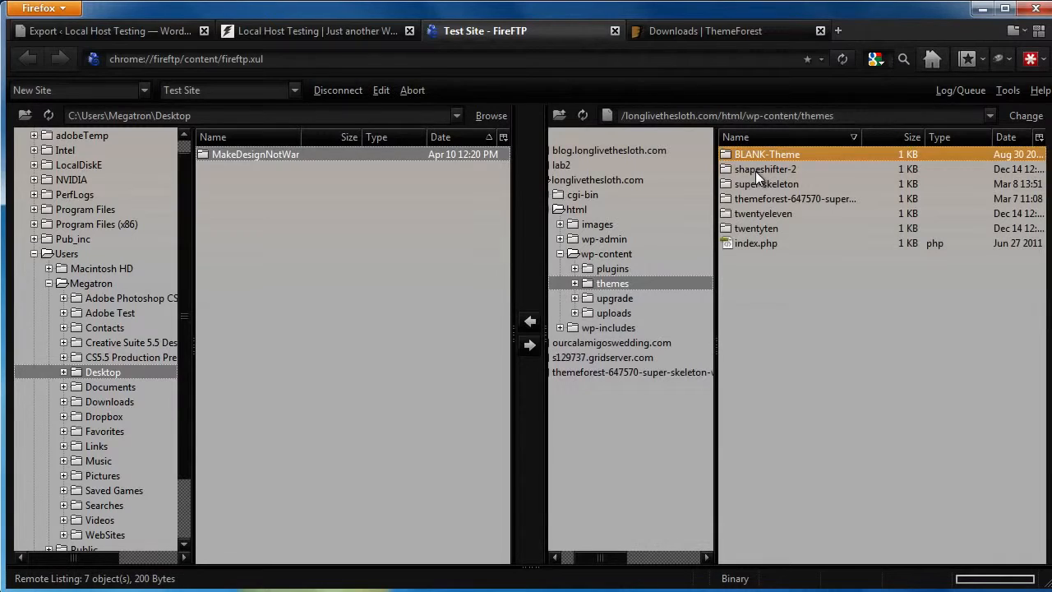
- Download the remote super-skeleton theme folder to the local Desktop and refresh the local listing
{"action": "left_click", "coordinate": [757, 183]}
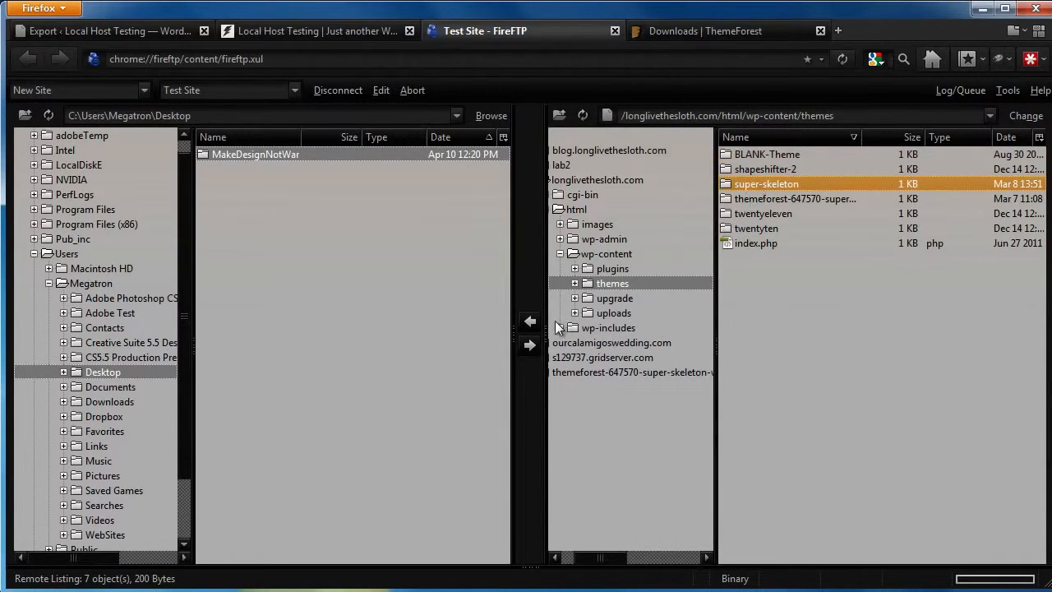
{"action": "left_click", "coordinate": [530, 323]}
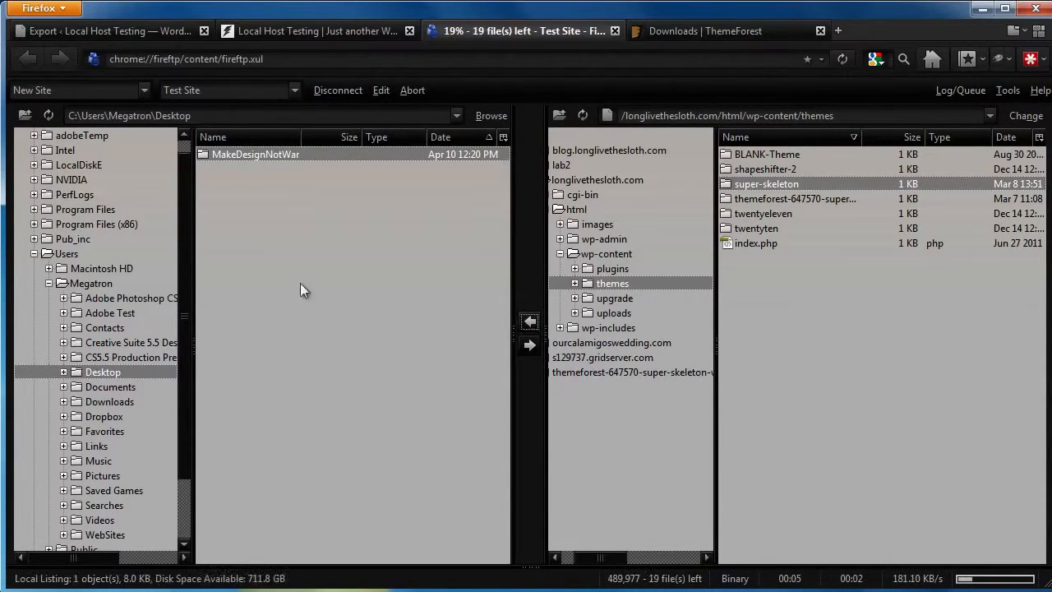
{"action": "left_click", "coordinate": [49, 115]}
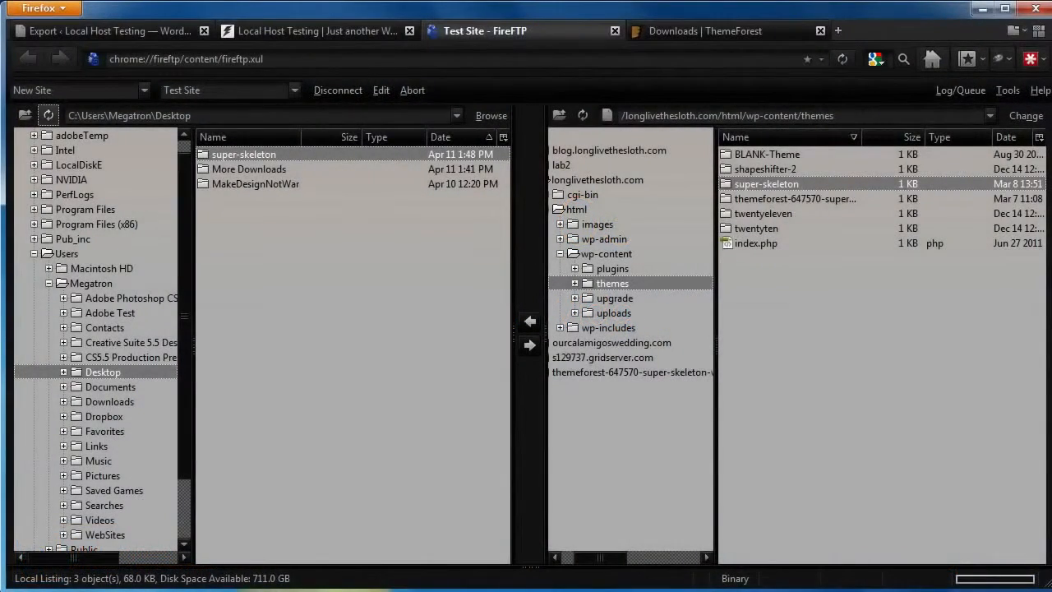
- Return to the local WordPress admin and search for the new plugin "Widget Data - Setting Import/Export Plugin"
{"action": "left_click", "coordinate": [117, 30]}
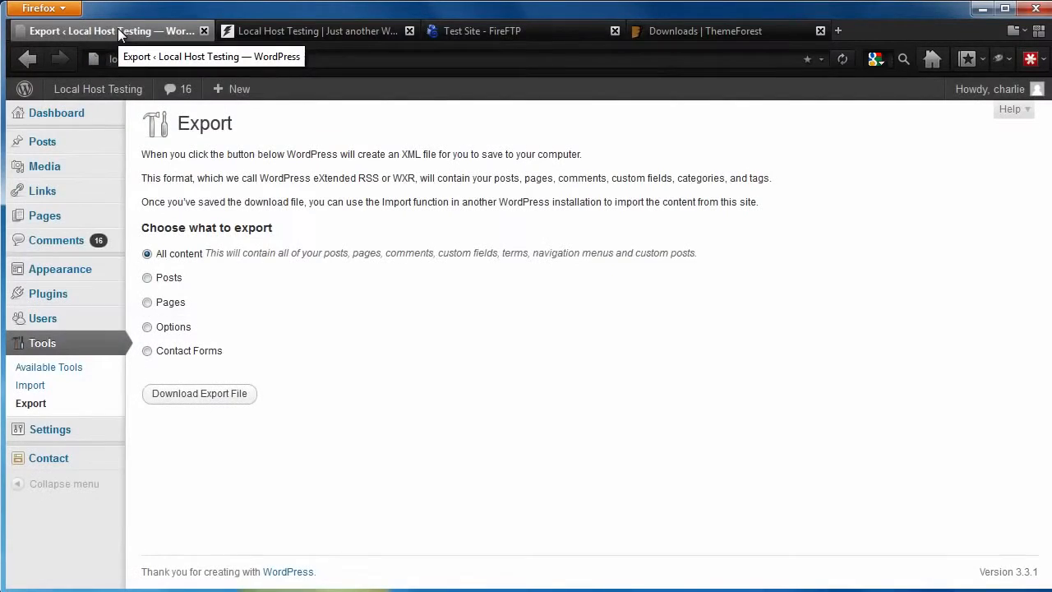
{"action": "left_click", "coordinate": [82, 297]}
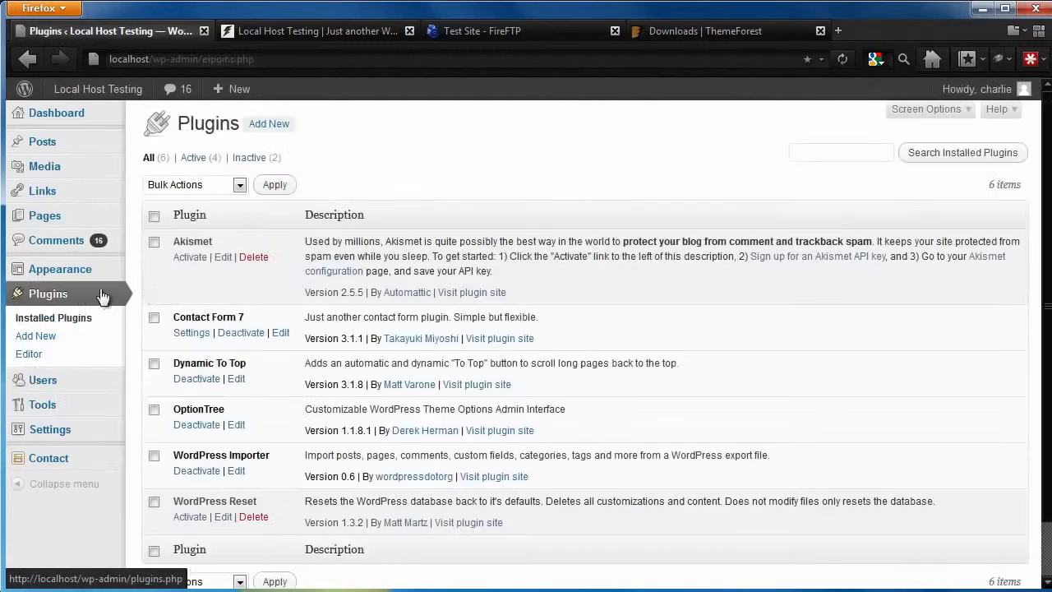
{"action": "left_click", "coordinate": [277, 124]}
{"action": "left_click", "coordinate": [246, 268]}
{"action": "type", "text": "Widget Data - Setting Import/Export Plugin"}
{"action": "left_click", "coordinate": [350, 268]}
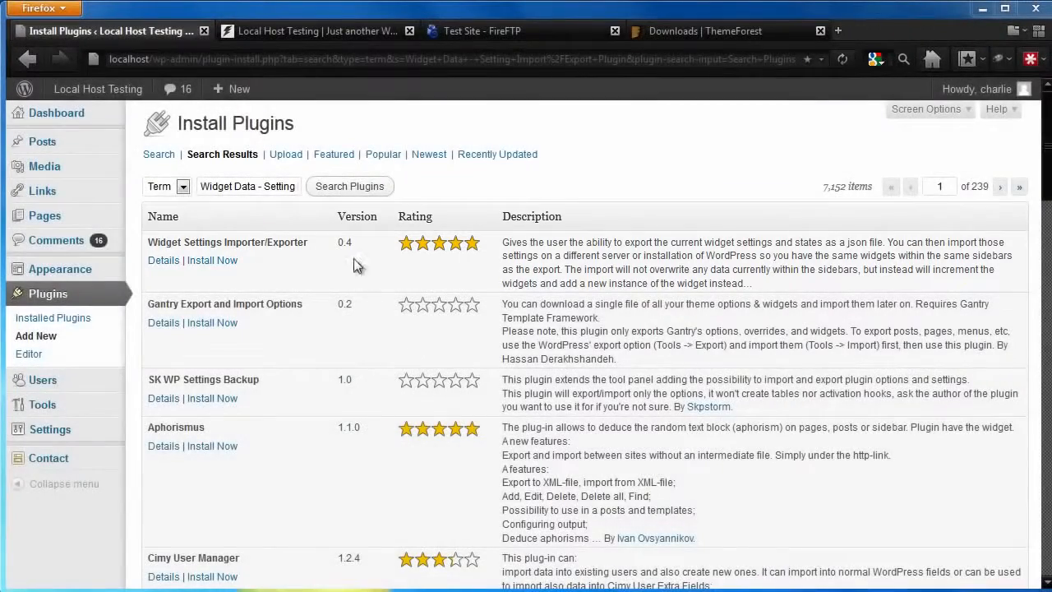
- Install and activate the Widget Settings Importer/Exporter plugin
{"action": "left_click", "coordinate": [232, 260]}
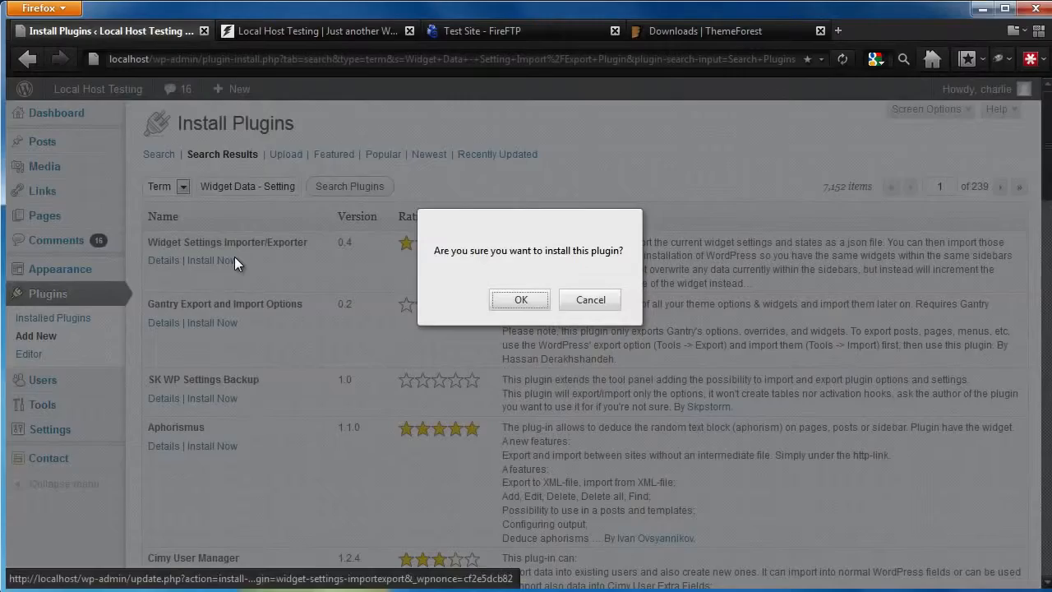
{"action": "left_click", "coordinate": [521, 299]}
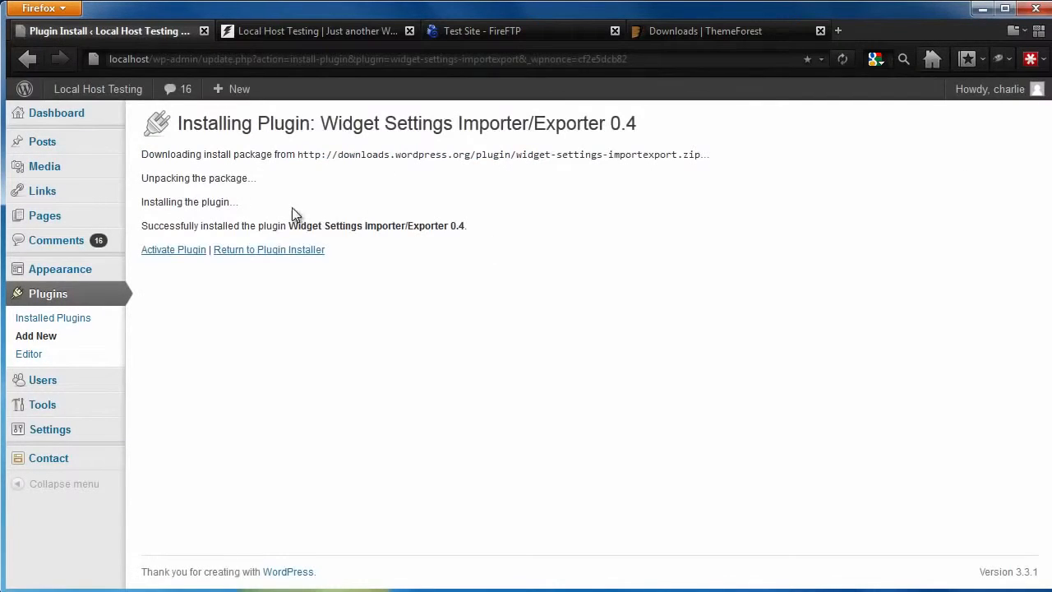
{"action": "left_click", "coordinate": [188, 251]}
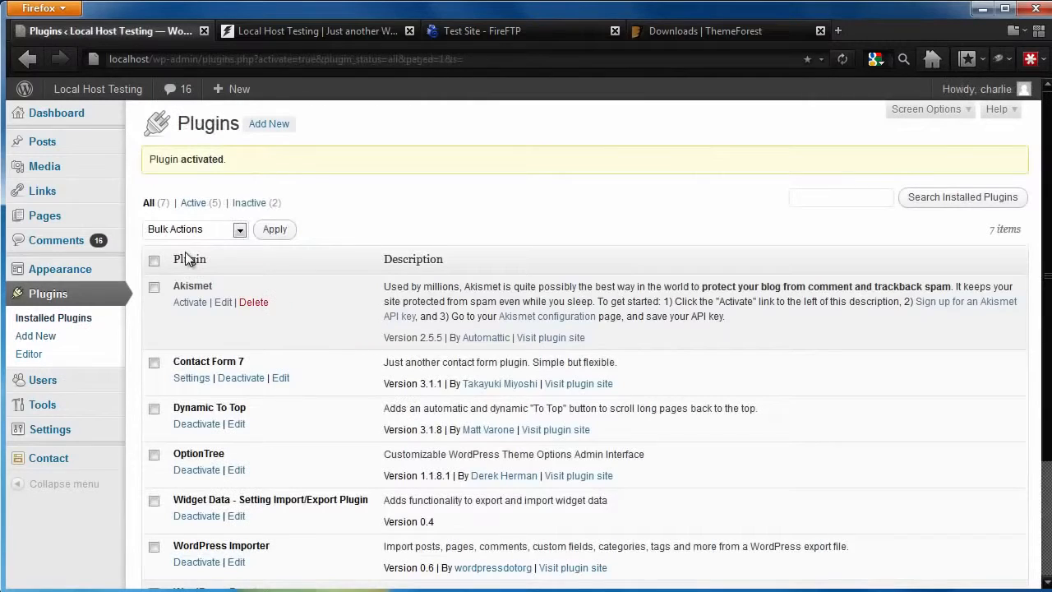
- Export the settings of the Default Post/Page Sidebar widgets and save them as widget_data.json
{"action": "mouse_move", "coordinate": [105, 415]}
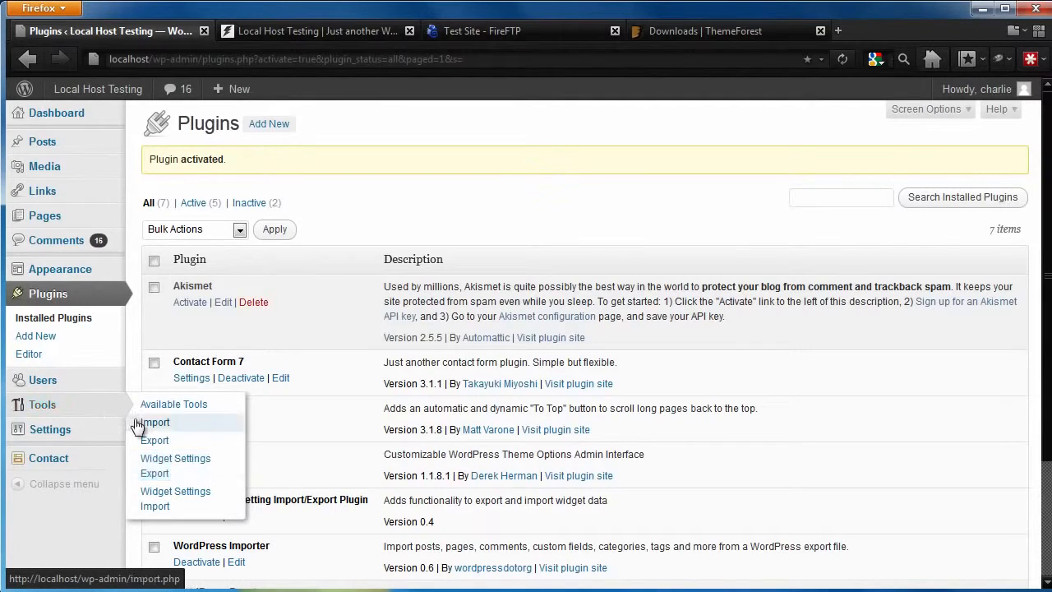
{"action": "left_click", "coordinate": [153, 465]}
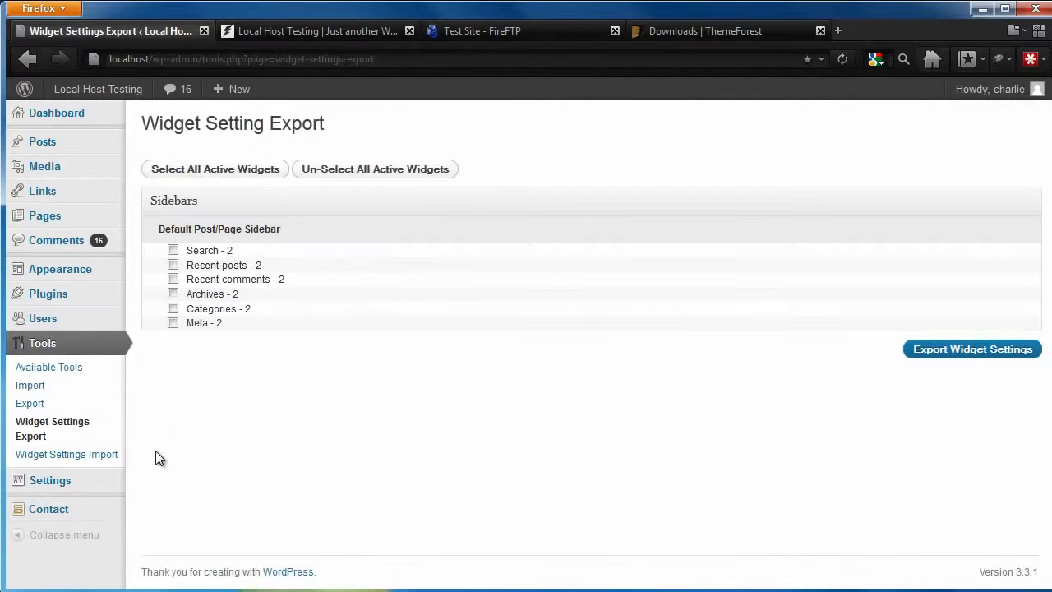
{"action": "left_click", "coordinate": [173, 250]}
{"action": "left_click", "coordinate": [172, 264]}
{"action": "left_click", "coordinate": [173, 279]}
{"action": "left_click", "coordinate": [173, 309]}
{"action": "left_click", "coordinate": [172, 322]}
{"action": "left_click", "coordinate": [973, 354]}
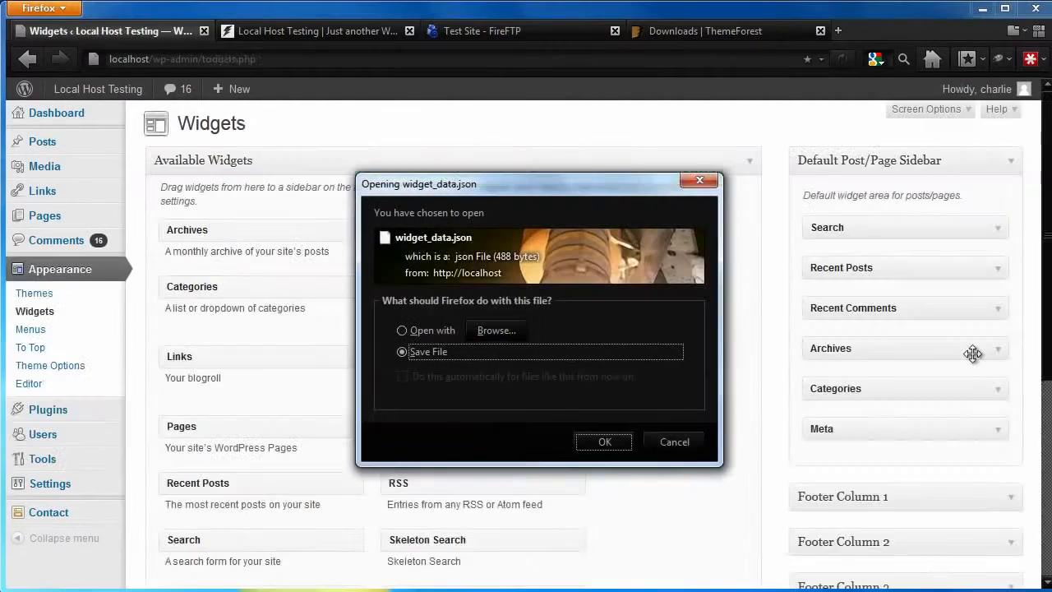
{"action": "left_click", "coordinate": [609, 445]}
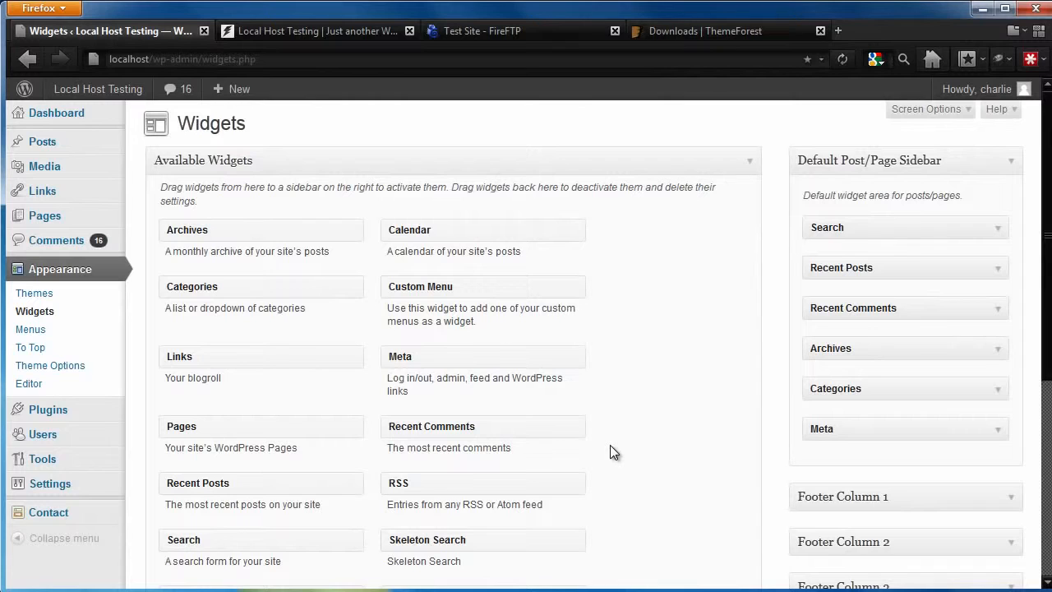
- Enable Option Tree's Show Settings & Docs option in your user profile and update the profile
{"action": "mouse_move", "coordinate": [110, 442]}
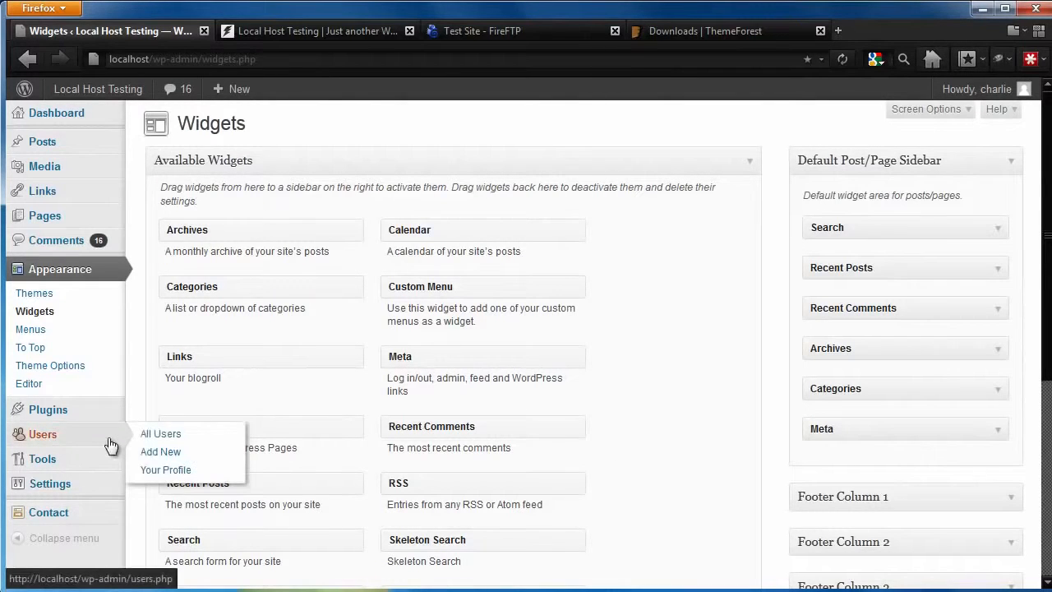
{"action": "left_click", "coordinate": [169, 470]}
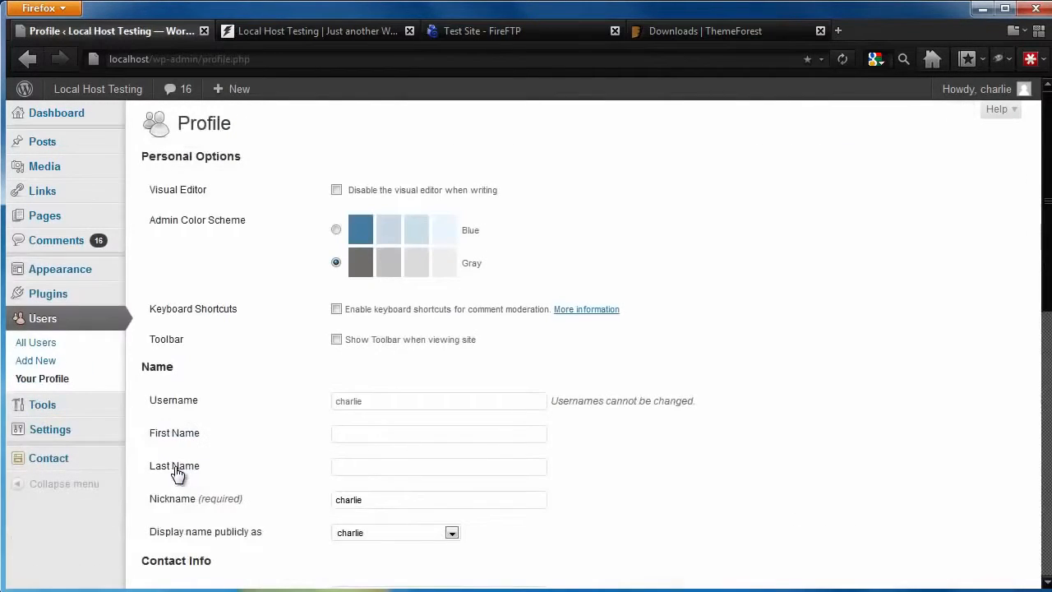
{"action": "scroll", "coordinate": [176, 475], "scroll_direction": "down", "scroll_amount": 10}
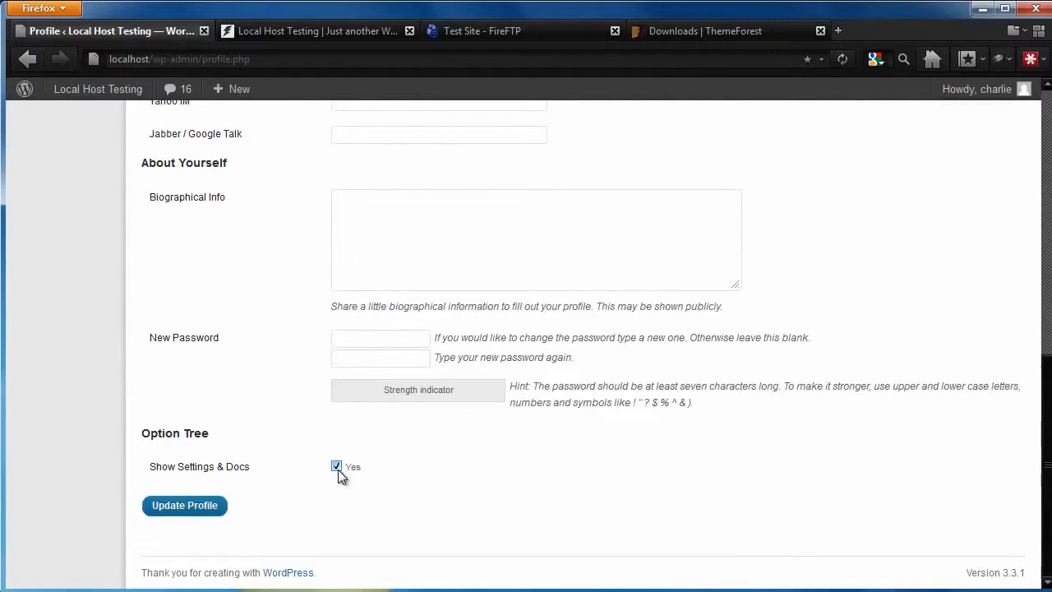
{"action": "left_click", "coordinate": [221, 506]}
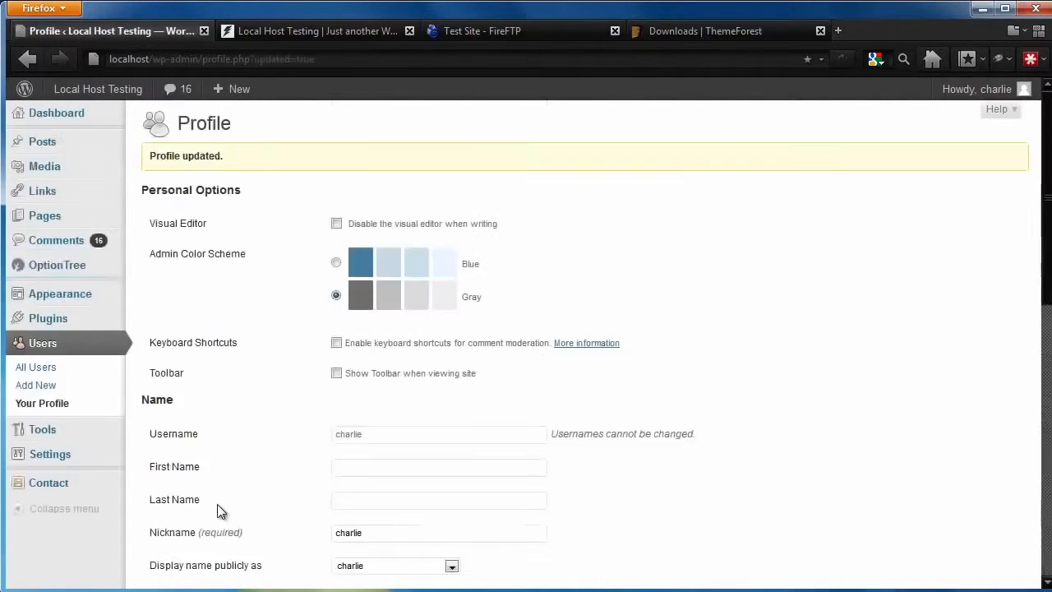
- Open the OptionTree export settings and copy the entire Theme Options Data text
{"action": "mouse_move", "coordinate": [113, 270]}
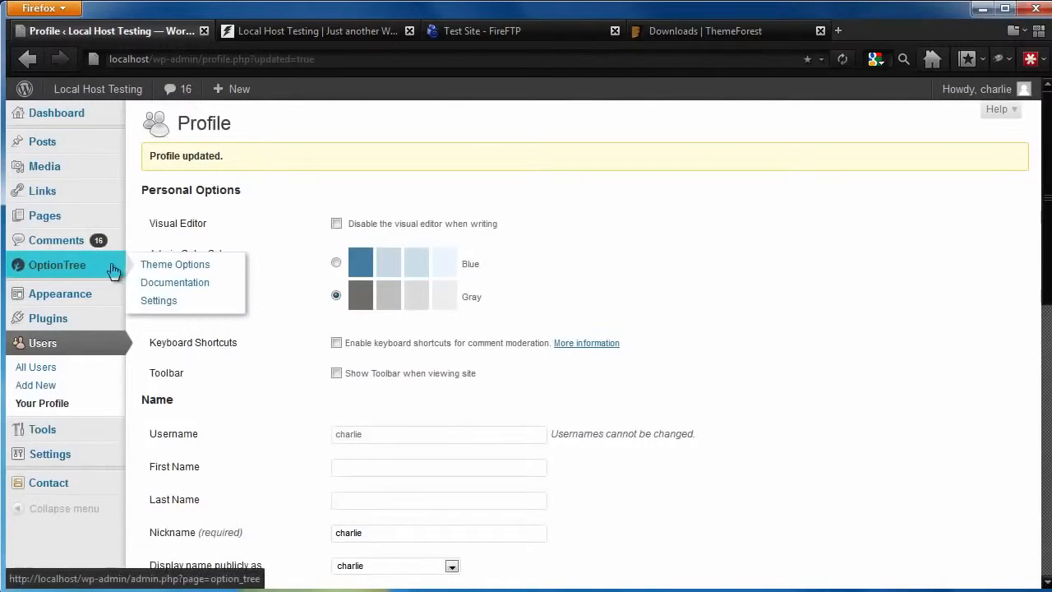
{"action": "left_click", "coordinate": [184, 303]}
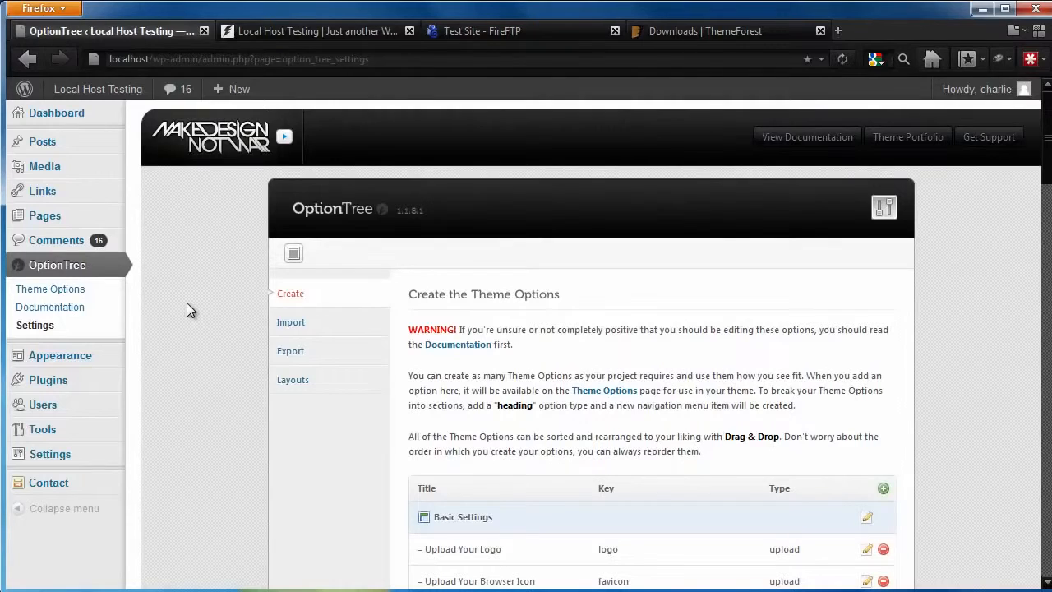
{"action": "left_click", "coordinate": [290, 351]}
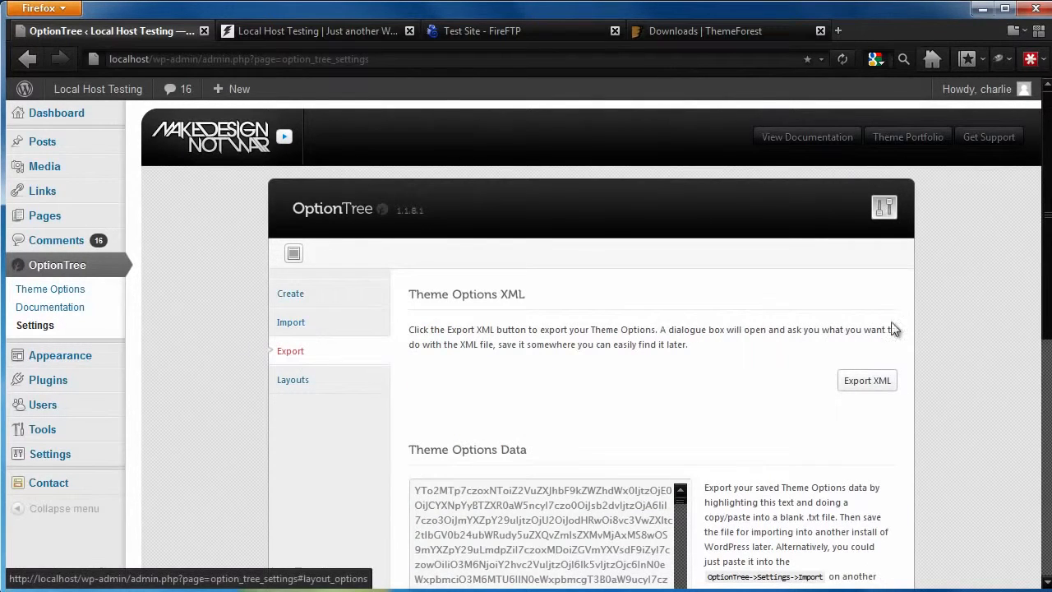
{"action": "left_click_drag", "start_coordinate": [1048, 280], "coordinate": [1047, 339]}
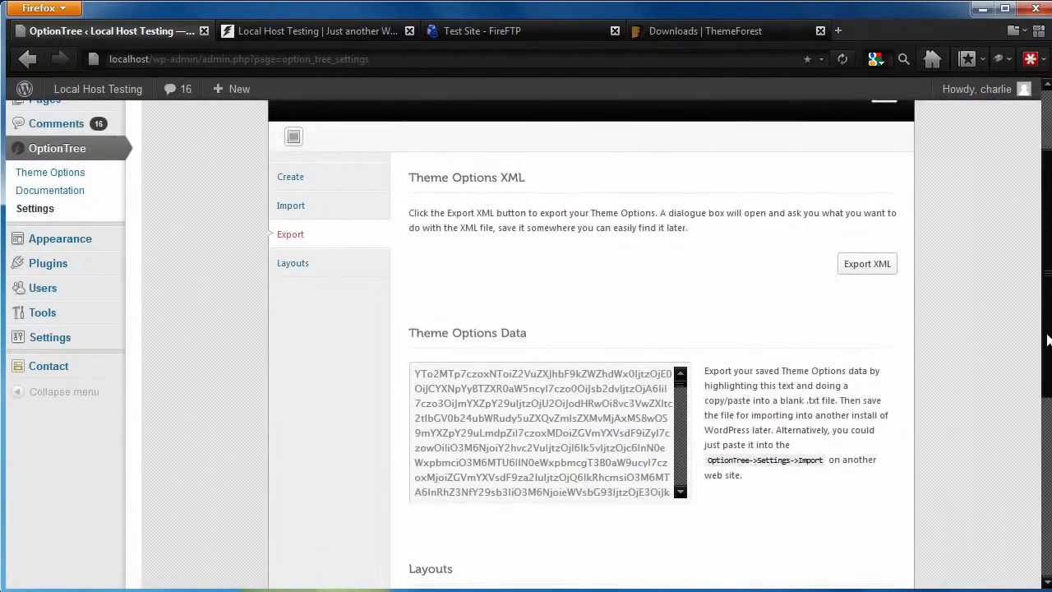
{"action": "left_click", "coordinate": [583, 431]}
{"action": "right_click", "coordinate": [583, 436]}
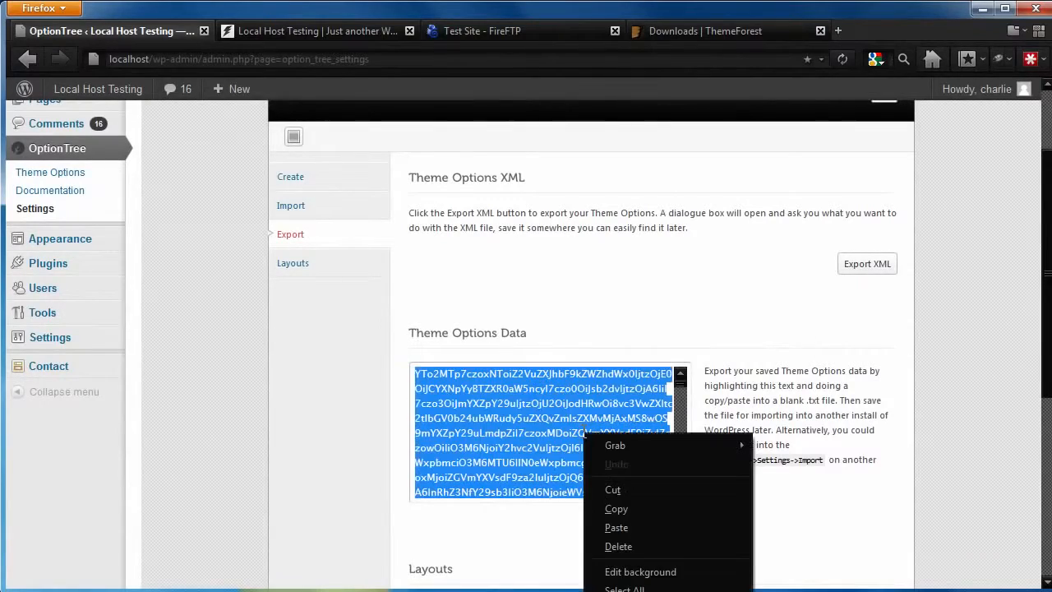
{"action": "left_click", "coordinate": [616, 509]}
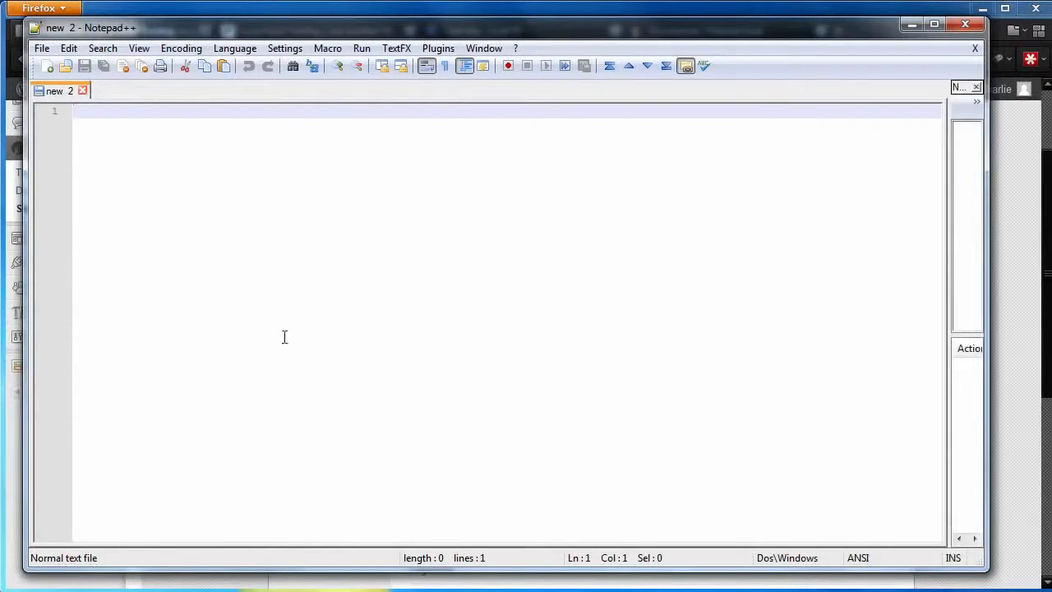
- Paste the copied data into a blank Notepad++ document, save it to the Desktop as "super-skeleton theme options backup" text file, and close the editor
{"action": "right_click", "coordinate": [294, 171]}
{"action": "left_click", "coordinate": [328, 217]}
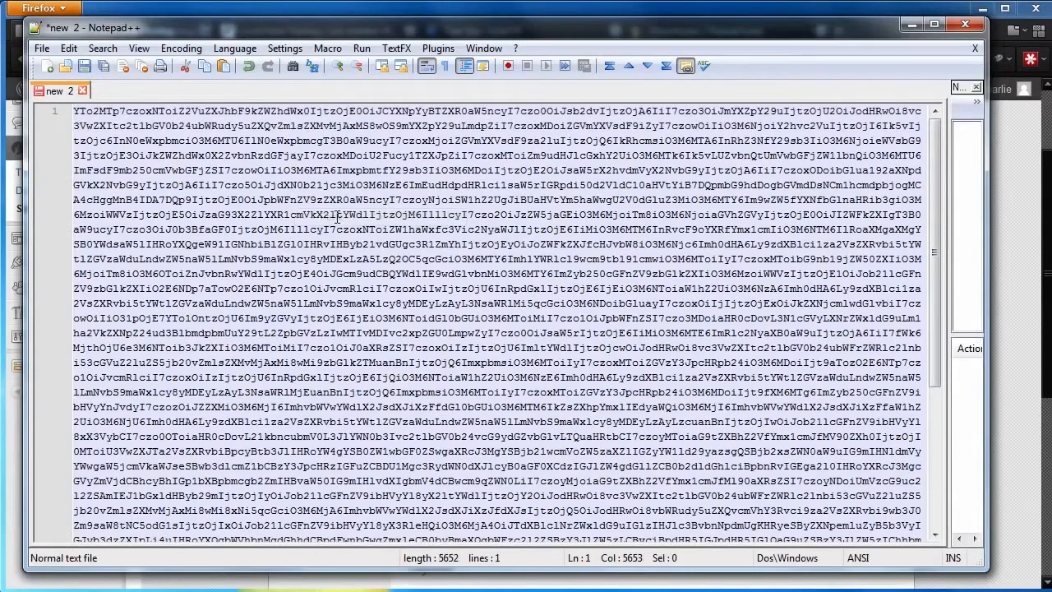
{"action": "left_click", "coordinate": [41, 48]}
{"action": "left_click", "coordinate": [78, 141]}
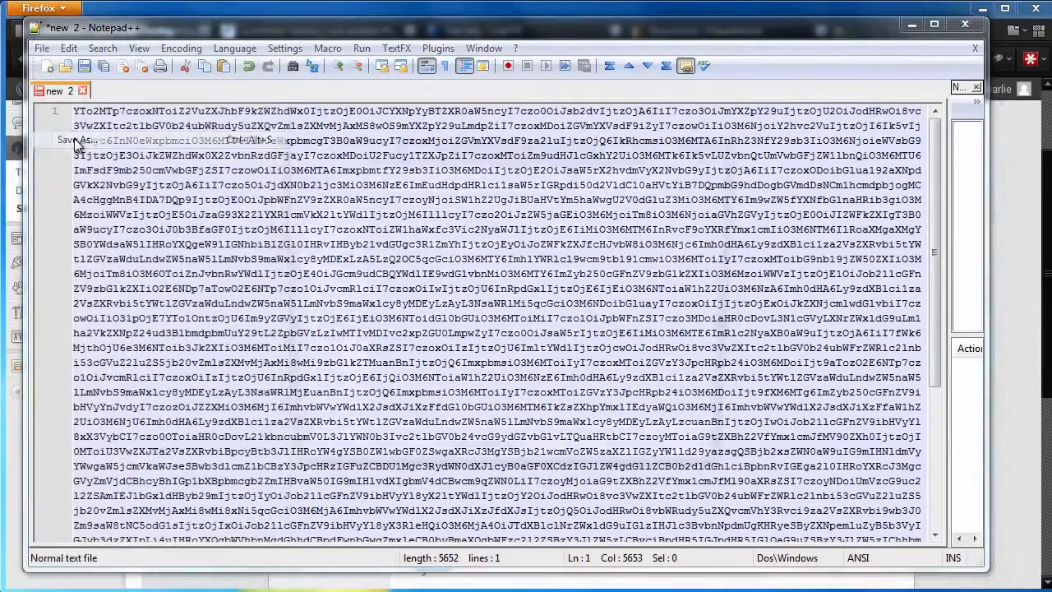
{"action": "left_click", "coordinate": [320, 272]}
{"action": "type", "text": "super-skeleton"}
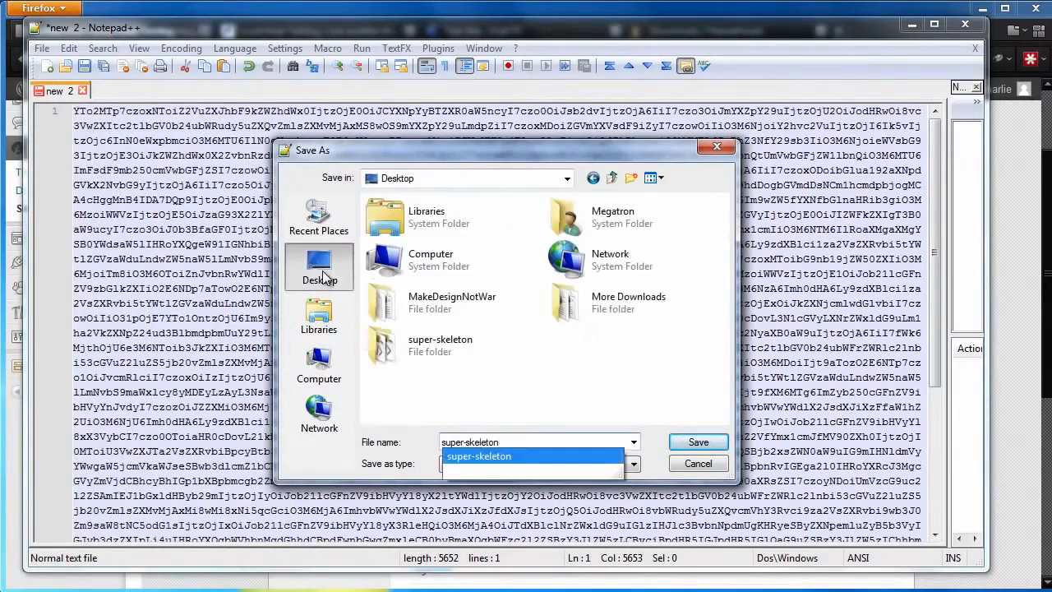
{"action": "type", "text": " theme options backup"}
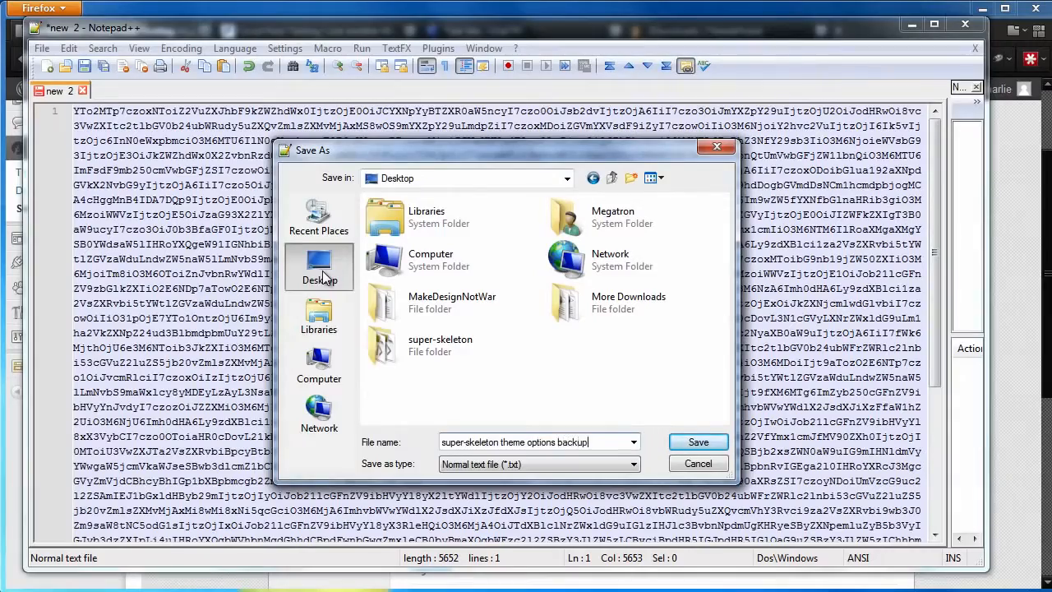
{"action": "left_click", "coordinate": [694, 442]}
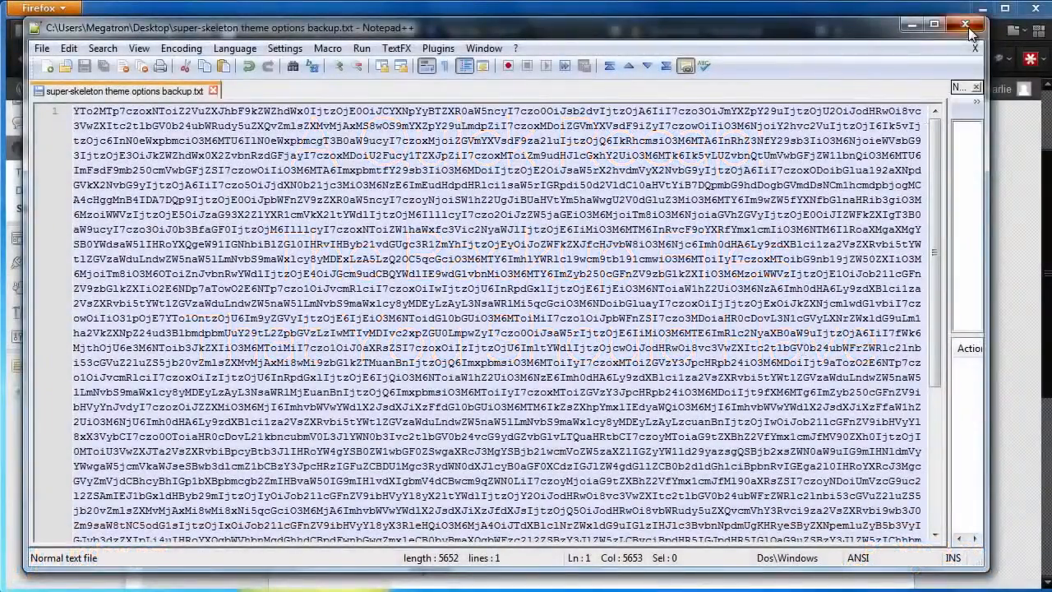
{"action": "left_click", "coordinate": [969, 30]}
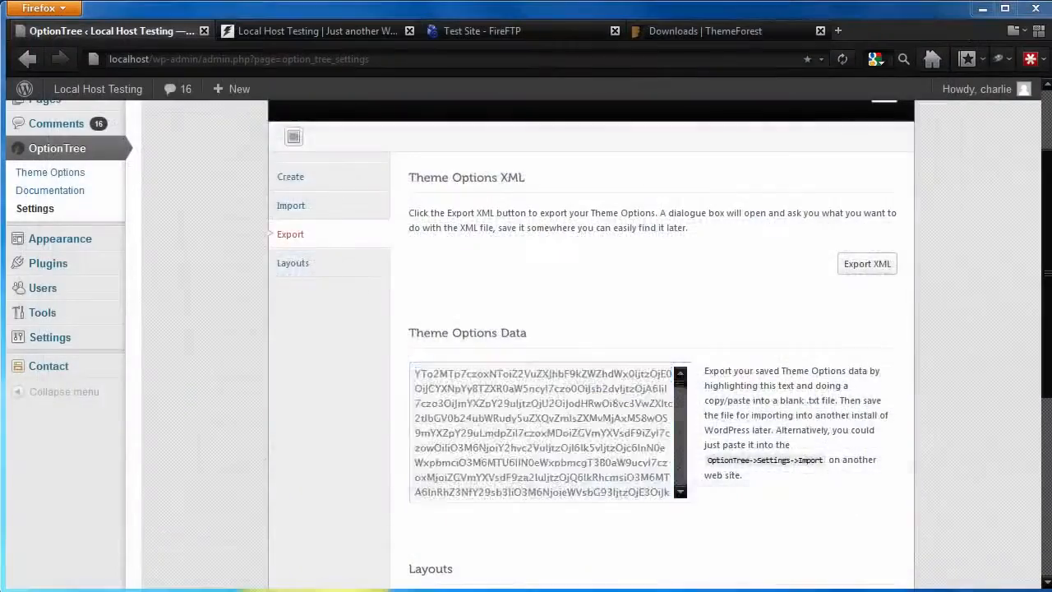
- Review the files in the Desktop folder "Backup Files For Test Site" in Windows Explorer, then close it
{"action": "left_click", "coordinate": [411, 591]}
{"action": "left_click", "coordinate": [224, 222]}
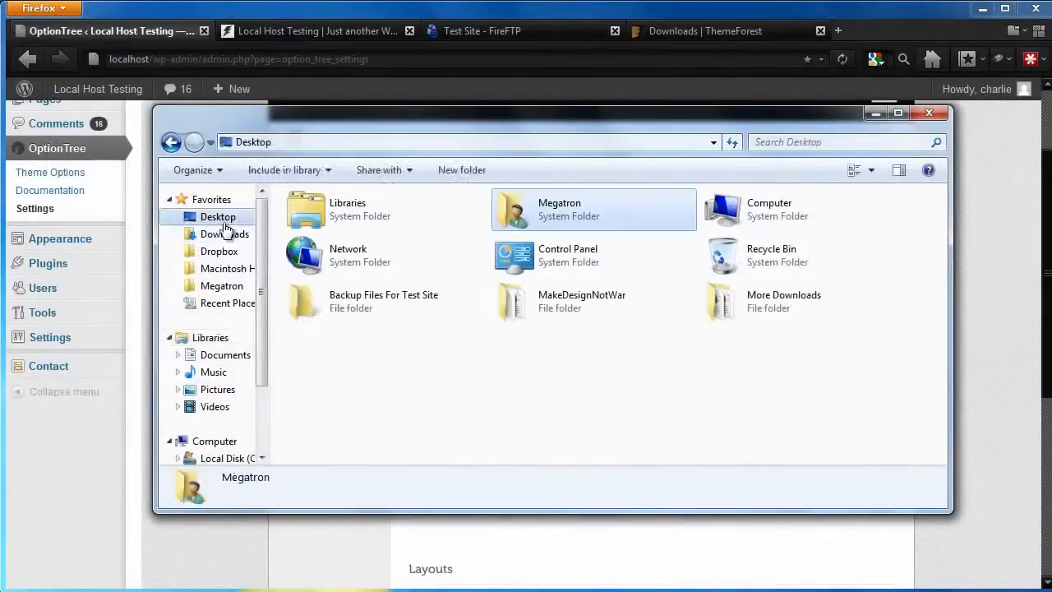
{"action": "double_click", "coordinate": [399, 309]}
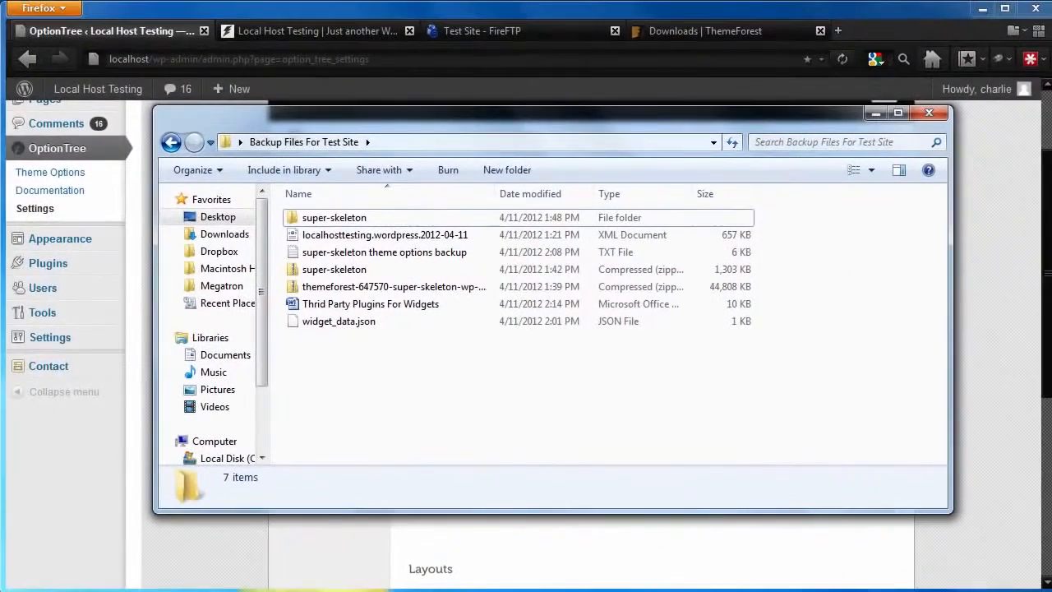
{"action": "left_click", "coordinate": [928, 113]}
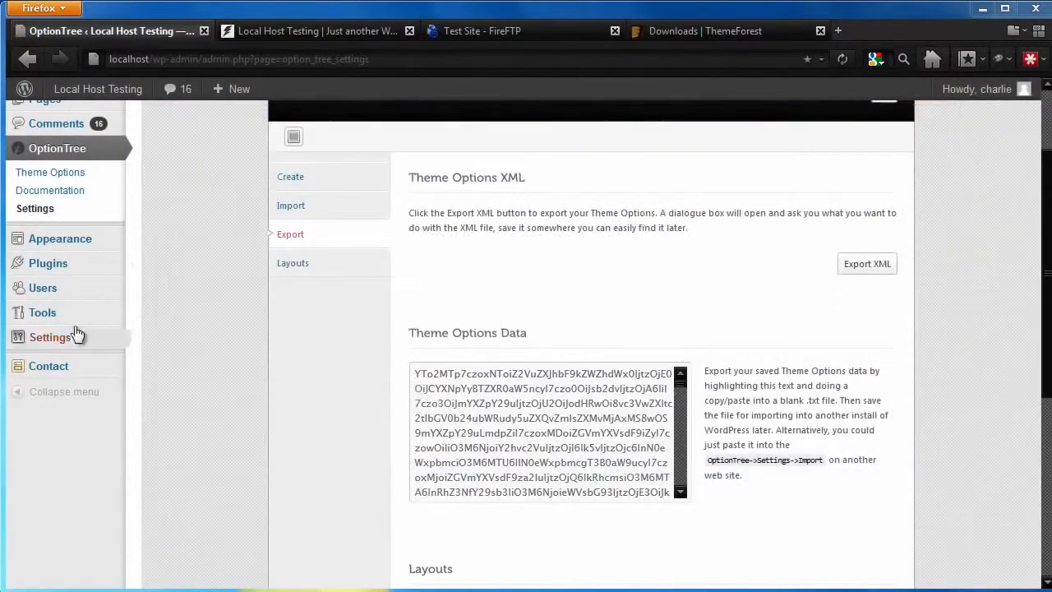
- Activate the WordPress Reset plugin from the installed plugins list in the WordPress admin
{"action": "left_click", "coordinate": [99, 264]}
{"action": "scroll", "coordinate": [188, 458], "scroll_direction": "down", "scroll_amount": 3}
{"action": "left_click", "coordinate": [188, 458]}
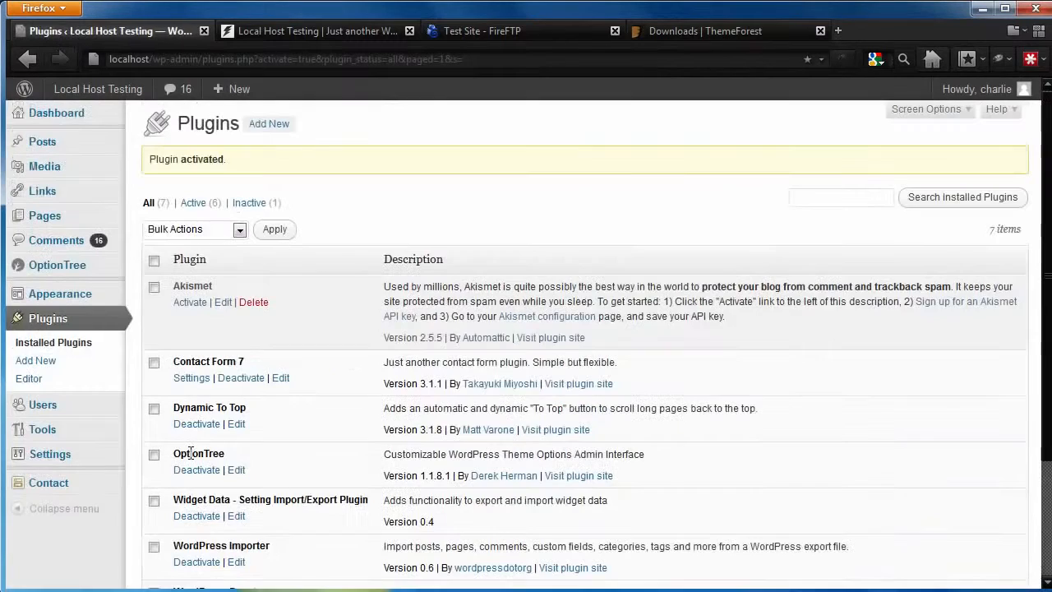
- Reset the WordPress installation with the confirmation word "reset" and reload the site's front-end page
{"action": "mouse_move", "coordinate": [43, 429]}
{"action": "left_click", "coordinate": [154, 483]}
{"action": "left_click", "coordinate": [199, 308]}
{"action": "type", "text": "reset"}
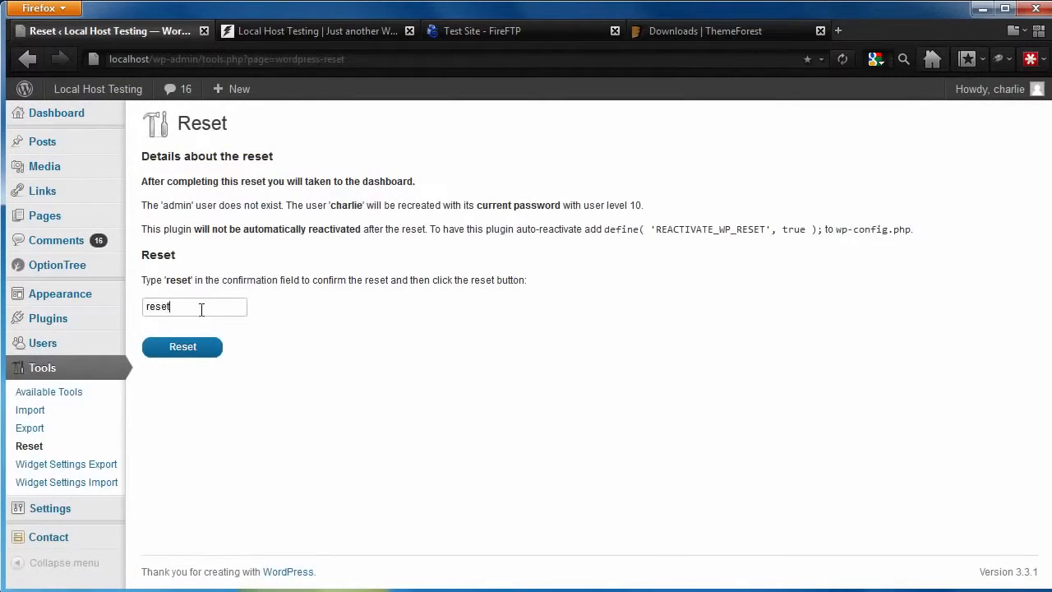
{"action": "left_click", "coordinate": [186, 346]}
{"action": "key", "text": "Return"}
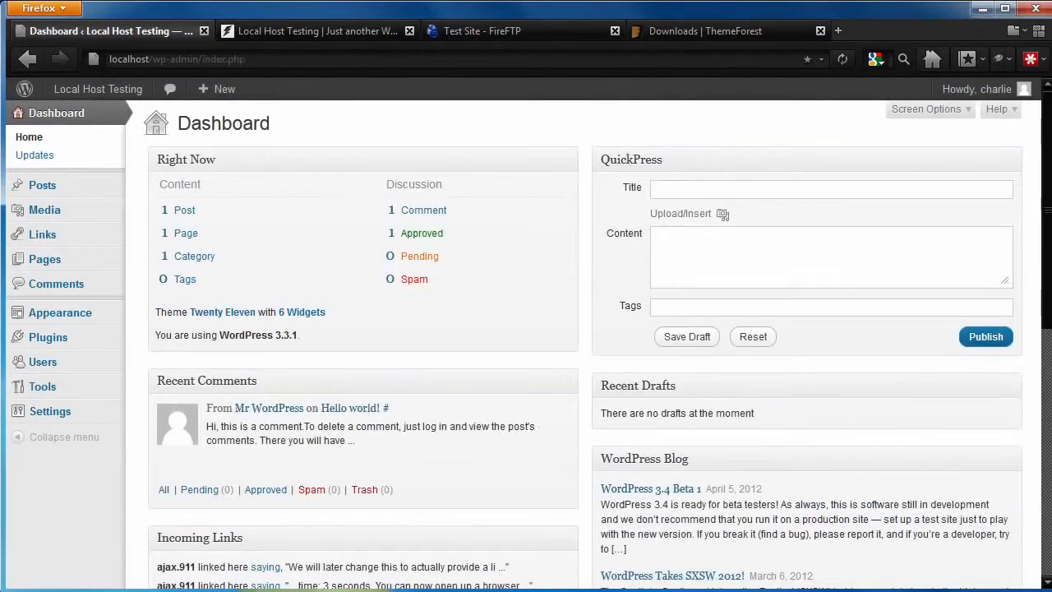
{"action": "left_click", "coordinate": [343, 31]}
{"action": "key", "text": "F5"}
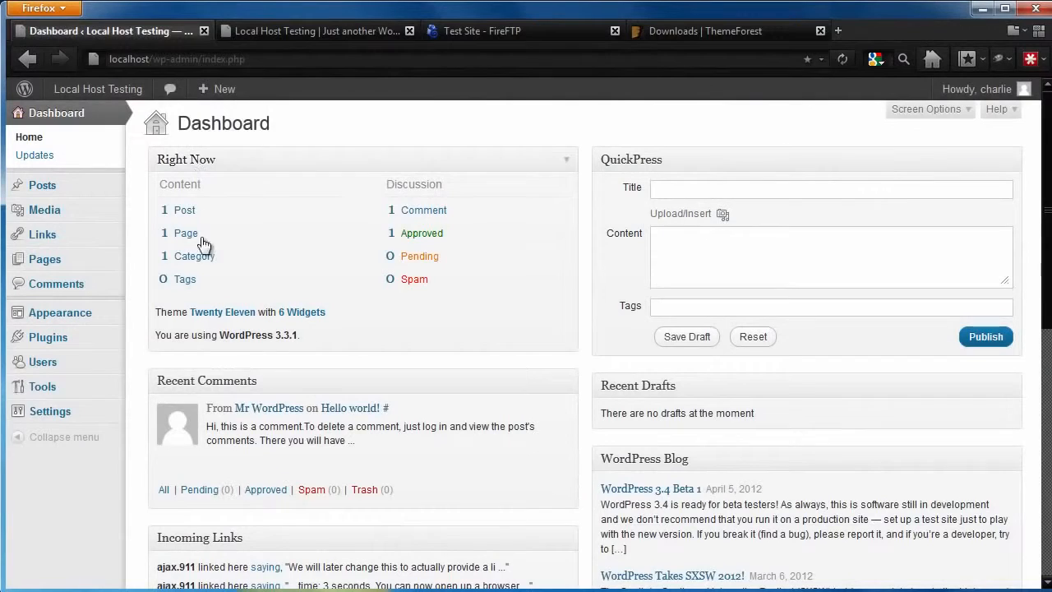
- Start the WordPress importer and upload localhosttesting.wordpress.2012-04-11 from the "Backup Files For Test Site" folder
{"action": "mouse_move", "coordinate": [111, 396]}
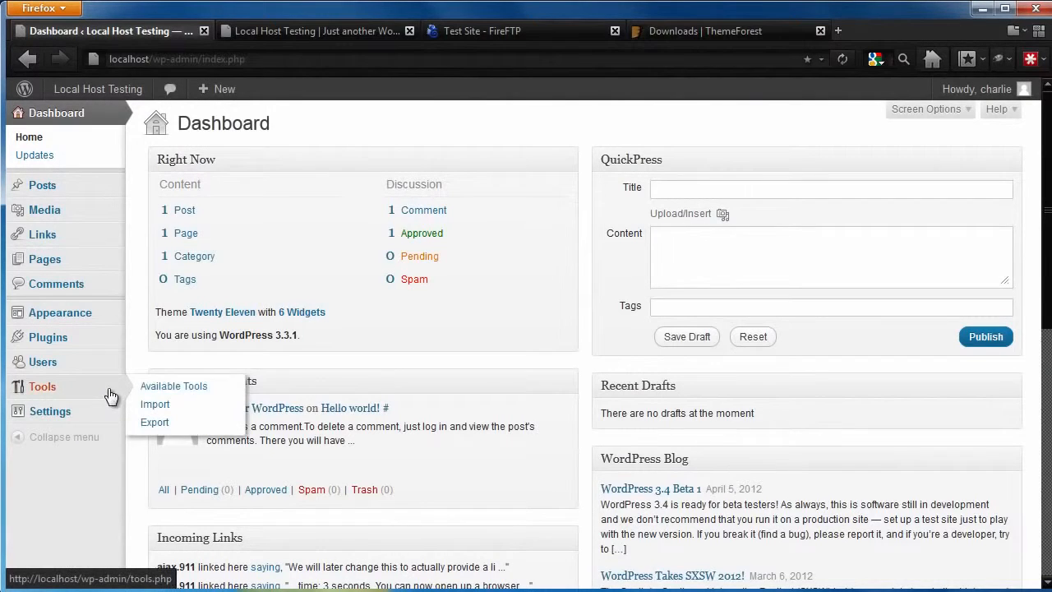
{"action": "left_click", "coordinate": [164, 404]}
{"action": "left_click", "coordinate": [191, 327]}
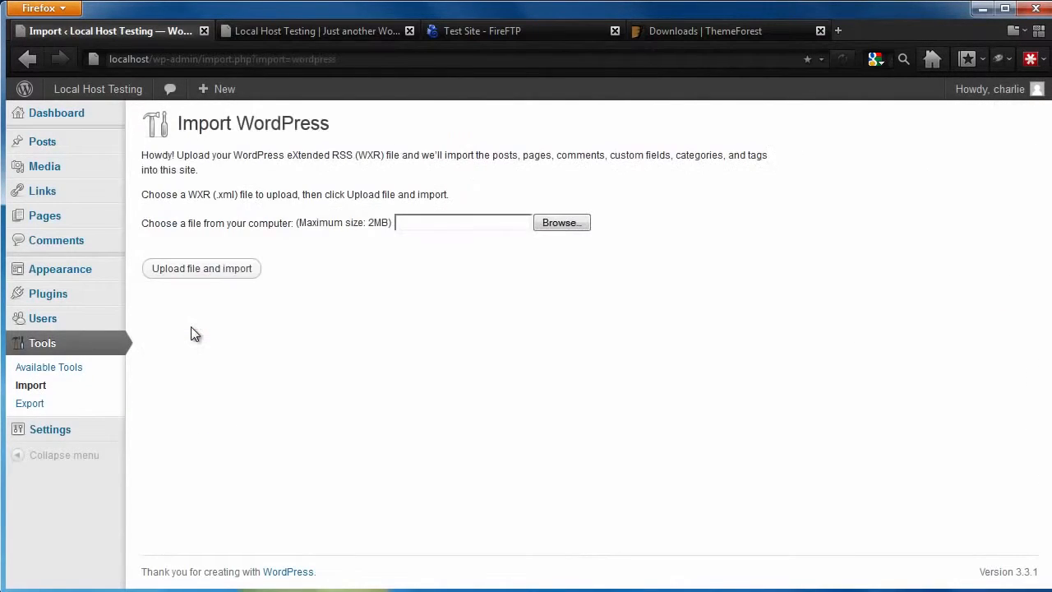
{"action": "left_click", "coordinate": [560, 222]}
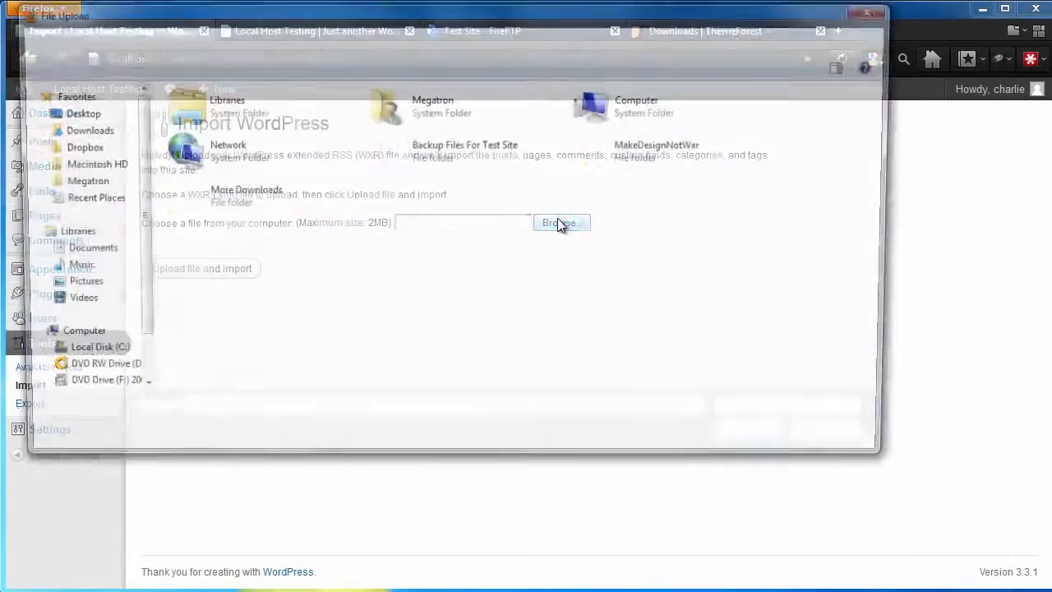
{"action": "double_click", "coordinate": [440, 150]}
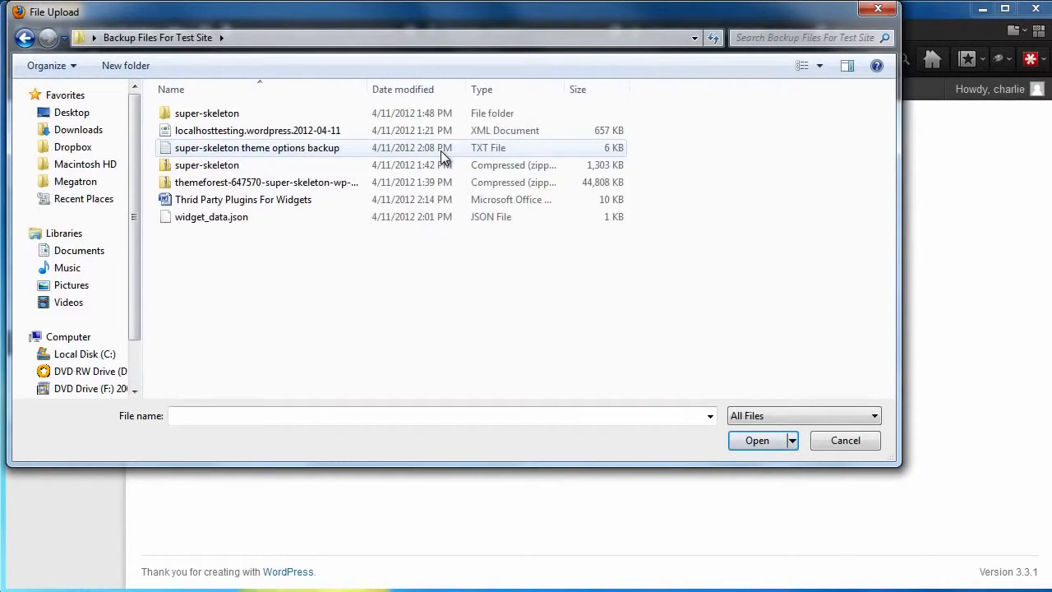
{"action": "left_click", "coordinate": [342, 129]}
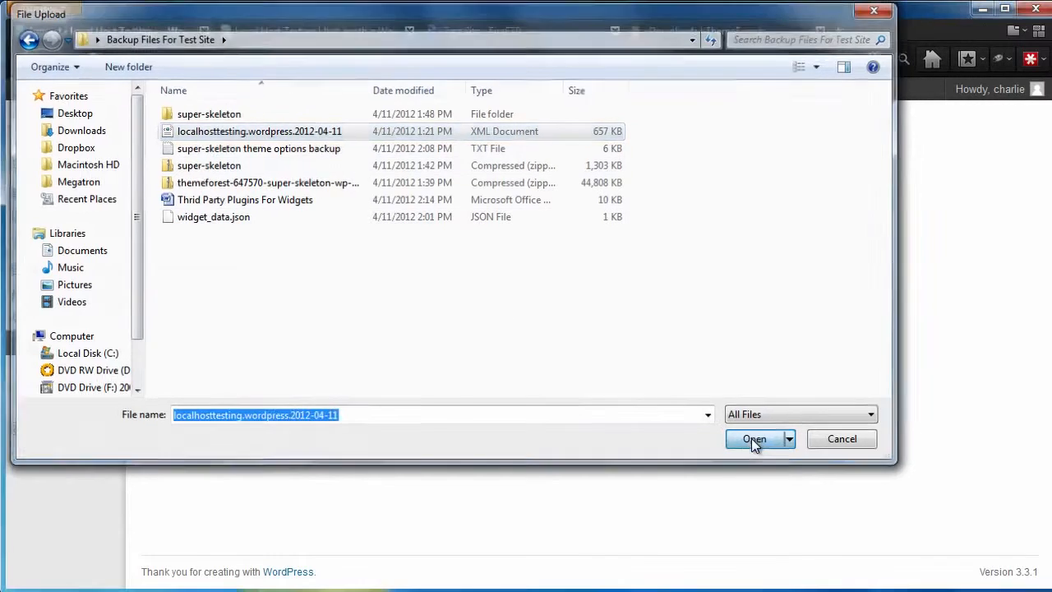
{"action": "left_click", "coordinate": [752, 438]}
{"action": "left_click", "coordinate": [245, 271]}
- Run the import with downloading of file attachments enabled and return to the dashboard
{"action": "left_click", "coordinate": [365, 261]}
{"action": "scroll", "coordinate": [365, 261], "scroll_direction": "down", "scroll_amount": 3}
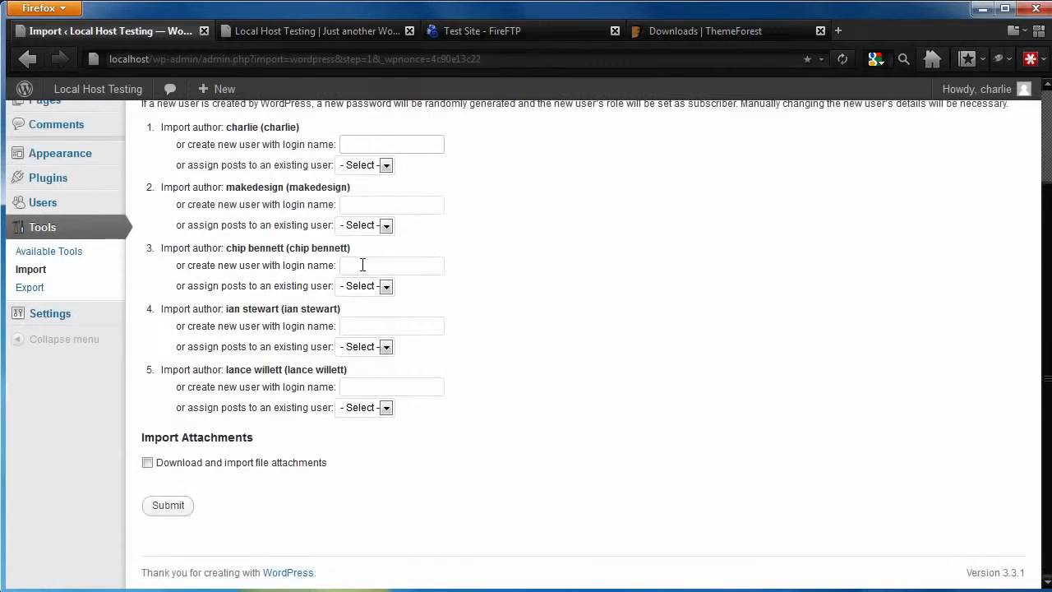
{"action": "left_click", "coordinate": [147, 463]}
{"action": "left_click", "coordinate": [174, 508]}
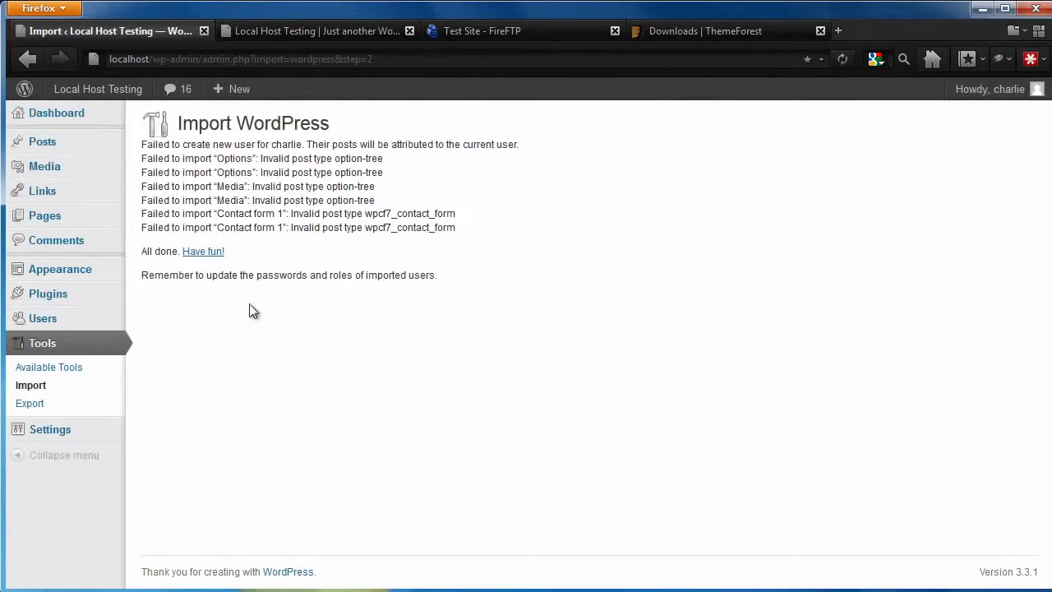
{"action": "left_click", "coordinate": [203, 251]}
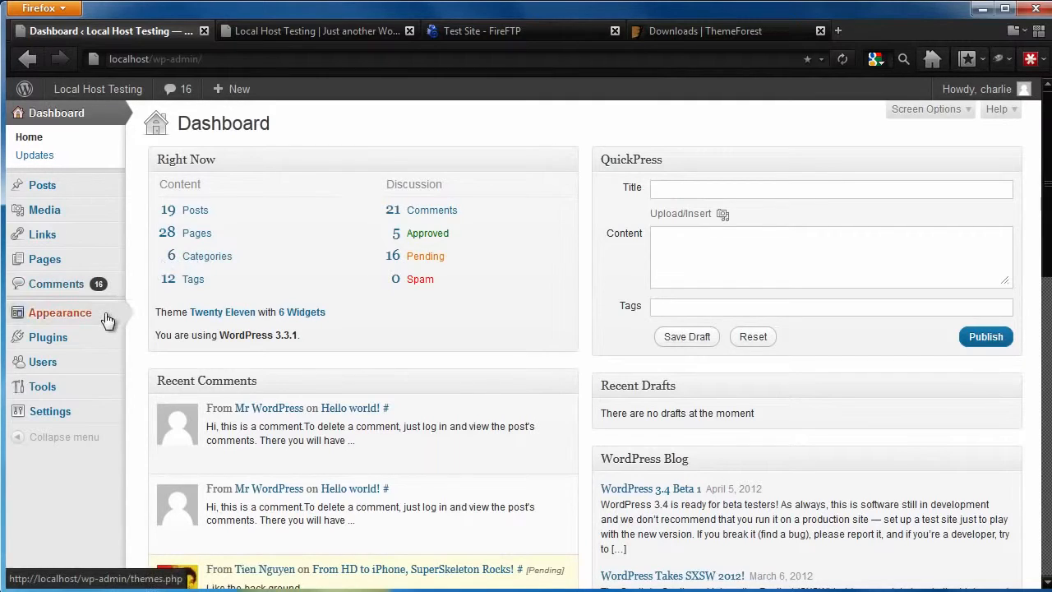
- Install the super-skeleton theme from its zip file in the "Backup Files For Test Site" folder and activate it
{"action": "mouse_move", "coordinate": [111, 319]}
{"action": "left_click", "coordinate": [156, 316]}
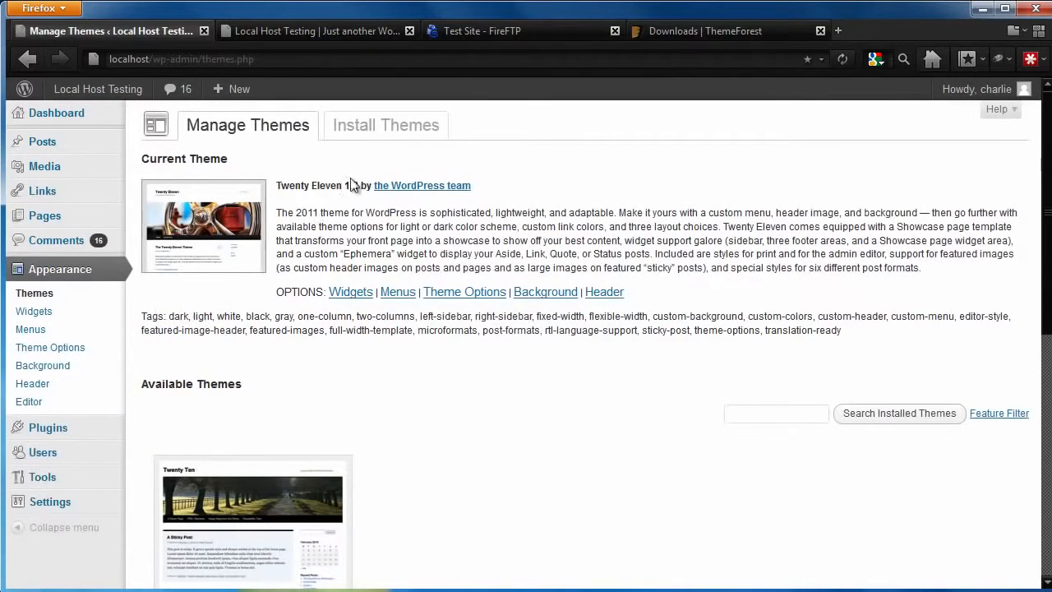
{"action": "left_click", "coordinate": [379, 131]}
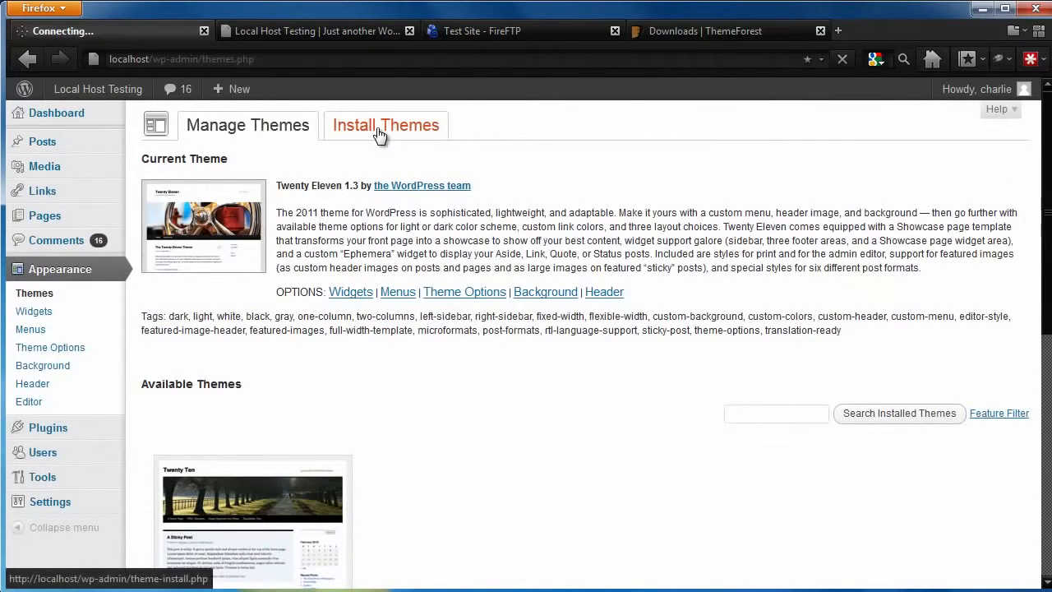
{"action": "left_click", "coordinate": [205, 161]}
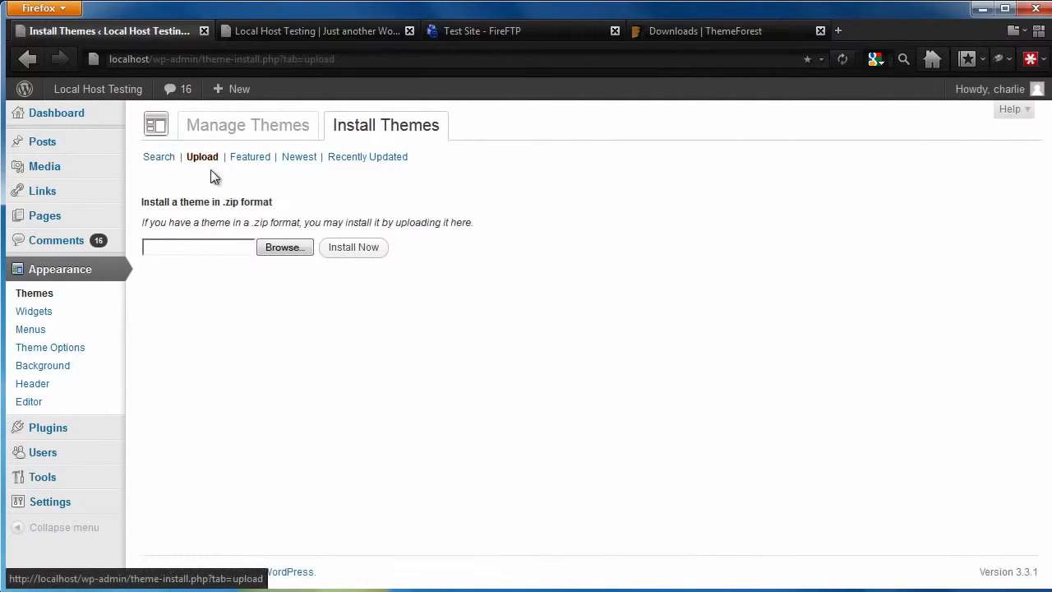
{"action": "left_click", "coordinate": [294, 247]}
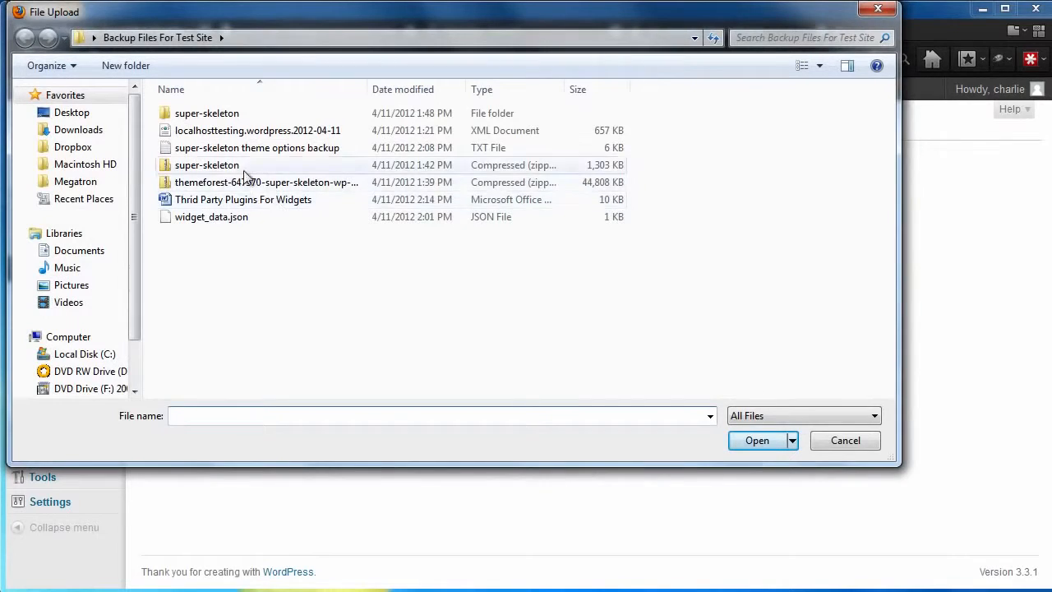
{"action": "left_click", "coordinate": [207, 164]}
{"action": "left_click", "coordinate": [750, 448]}
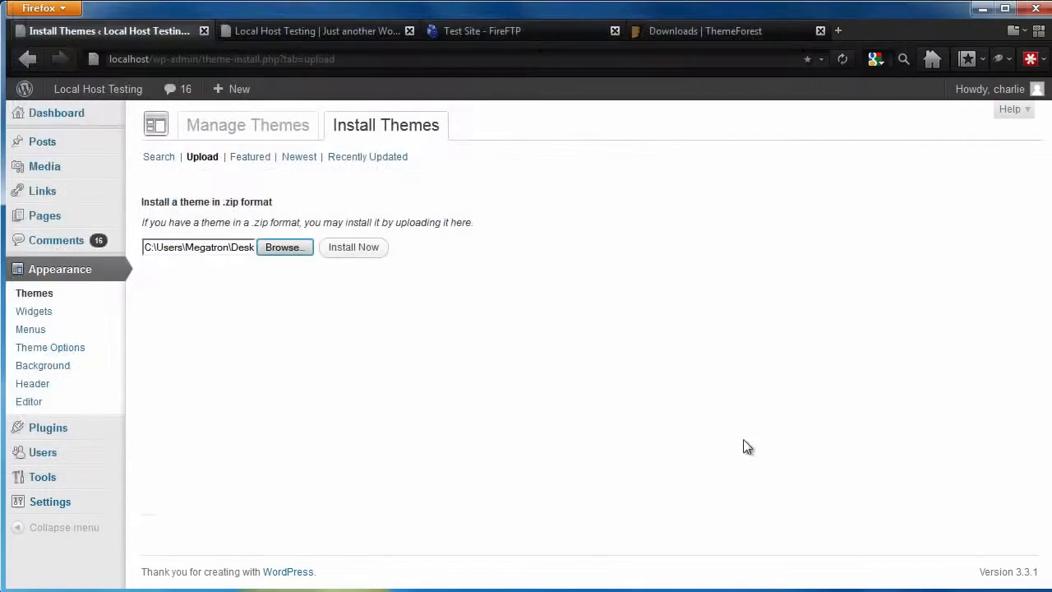
{"action": "left_click", "coordinate": [356, 248]}
{"action": "left_click", "coordinate": [206, 223]}
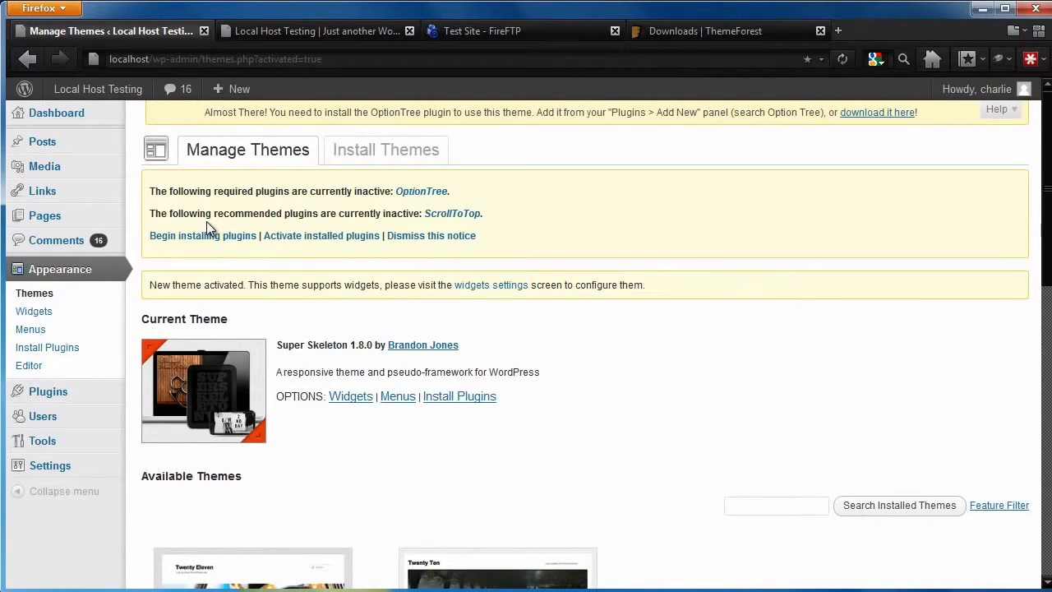
- Bulk-activate Contact Form 7, Dynamic To Top, OptionTree, Widget Data and WordPress Importer, and return to the installed plugins list
{"action": "mouse_move", "coordinate": [93, 401]}
{"action": "left_click", "coordinate": [159, 392]}
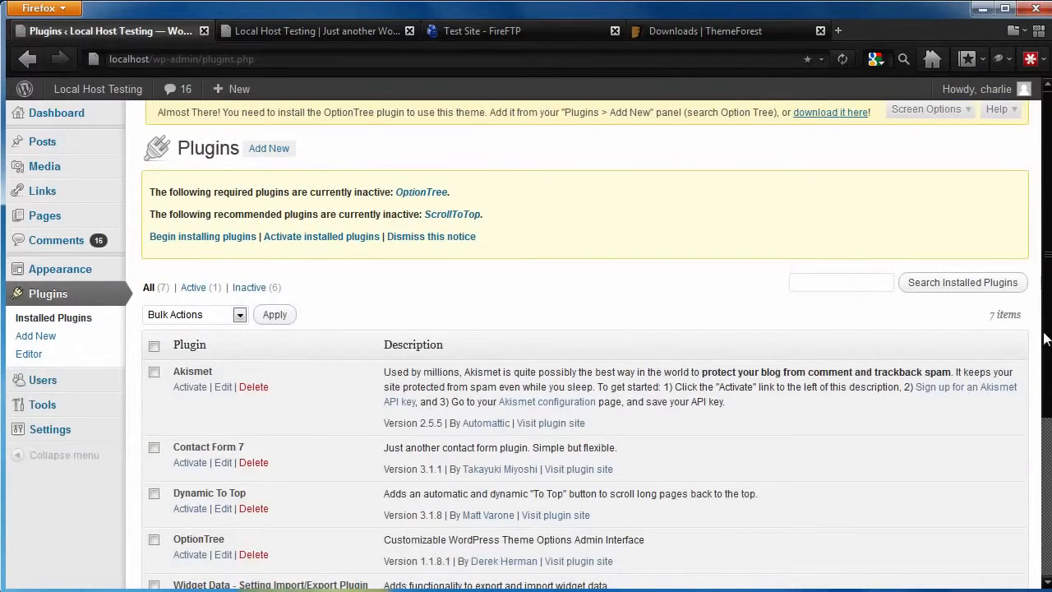
{"action": "left_click_drag", "start_coordinate": [1046, 339], "coordinate": [1043, 454]}
{"action": "left_click", "coordinate": [154, 456]}
{"action": "left_click", "coordinate": [154, 410]}
{"action": "left_click", "coordinate": [154, 364]}
{"action": "left_click", "coordinate": [154, 318]}
{"action": "left_click", "coordinate": [154, 273]}
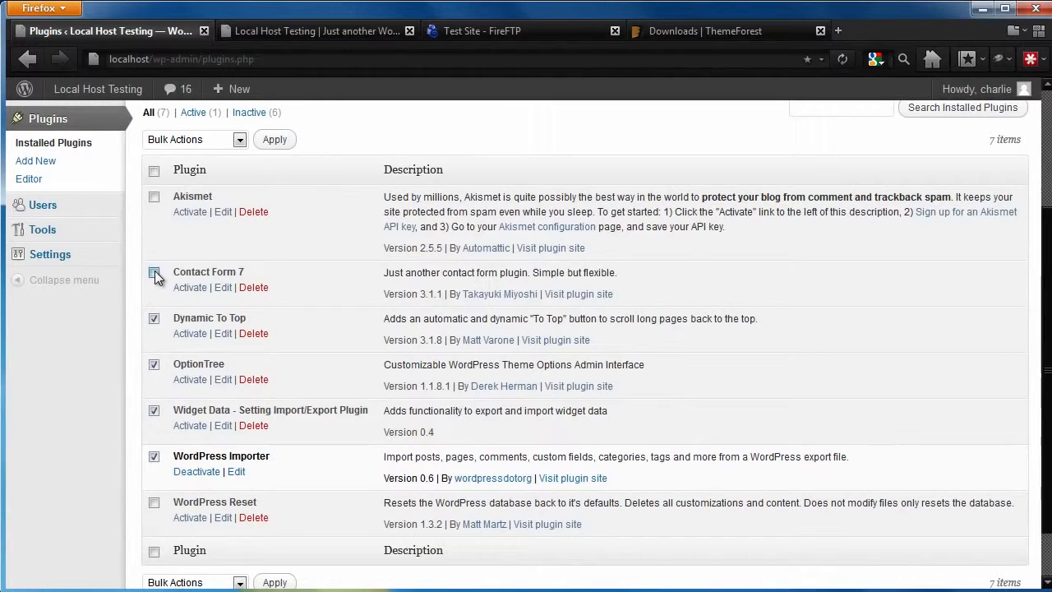
{"action": "left_click", "coordinate": [238, 140]}
{"action": "left_click", "coordinate": [221, 173]}
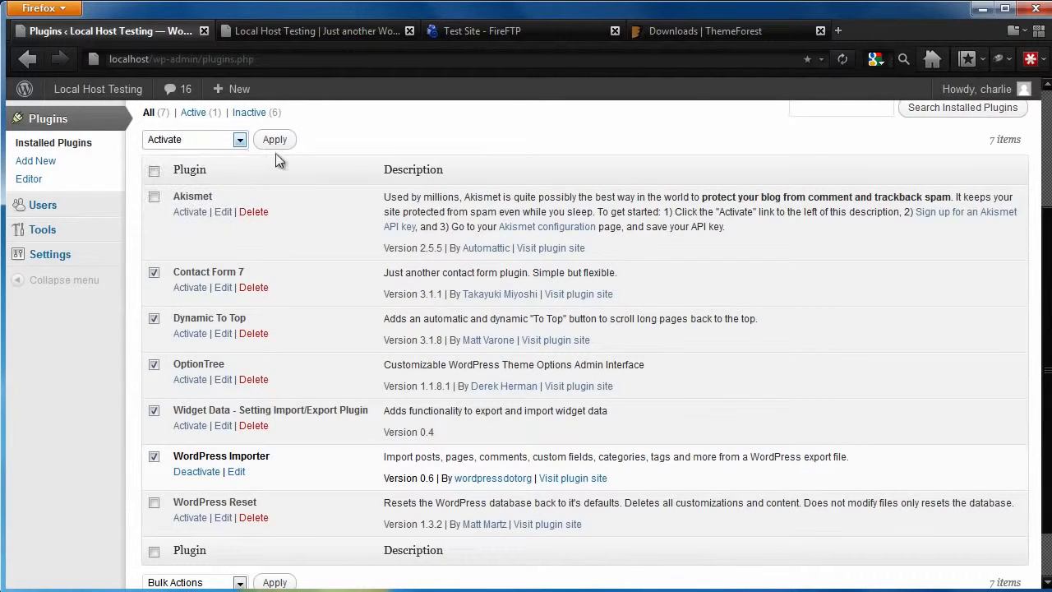
{"action": "left_click", "coordinate": [274, 140]}
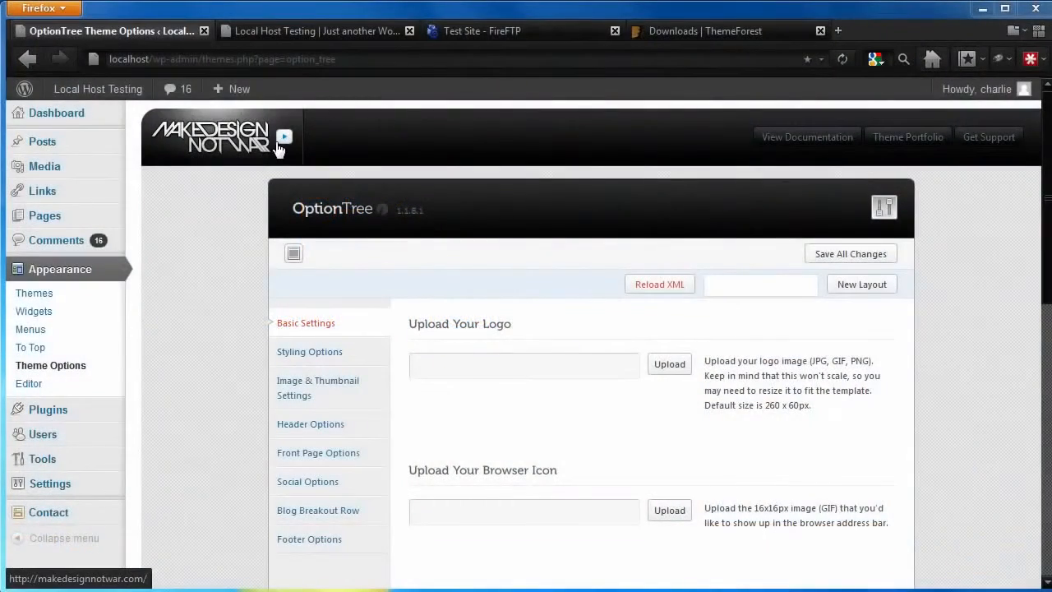
{"action": "left_click", "coordinate": [107, 417]}
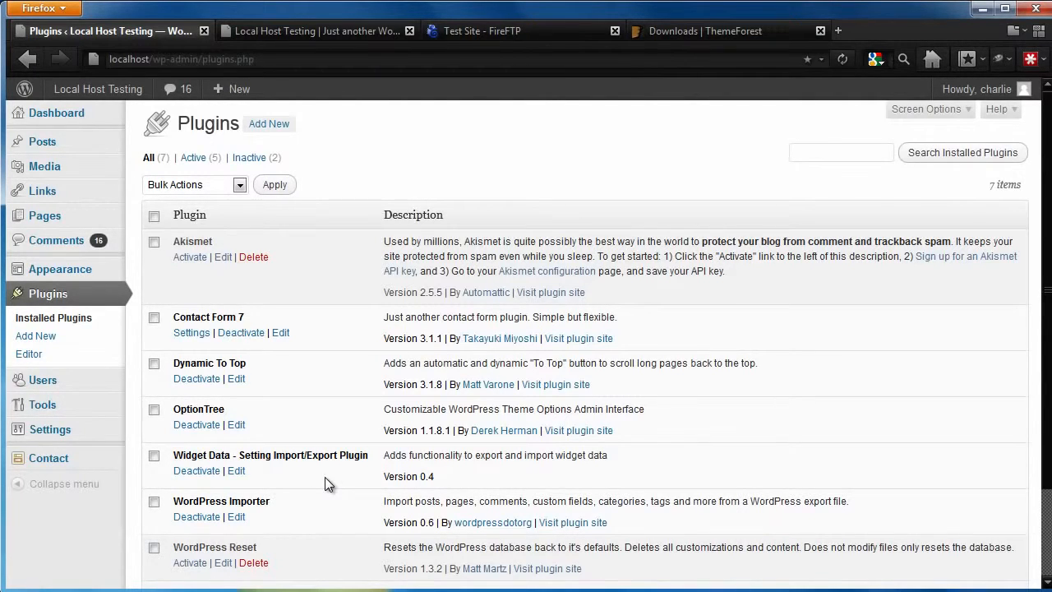
- Import the widget settings from widget_data.json with all active widgets selected
{"action": "mouse_move", "coordinate": [102, 409]}
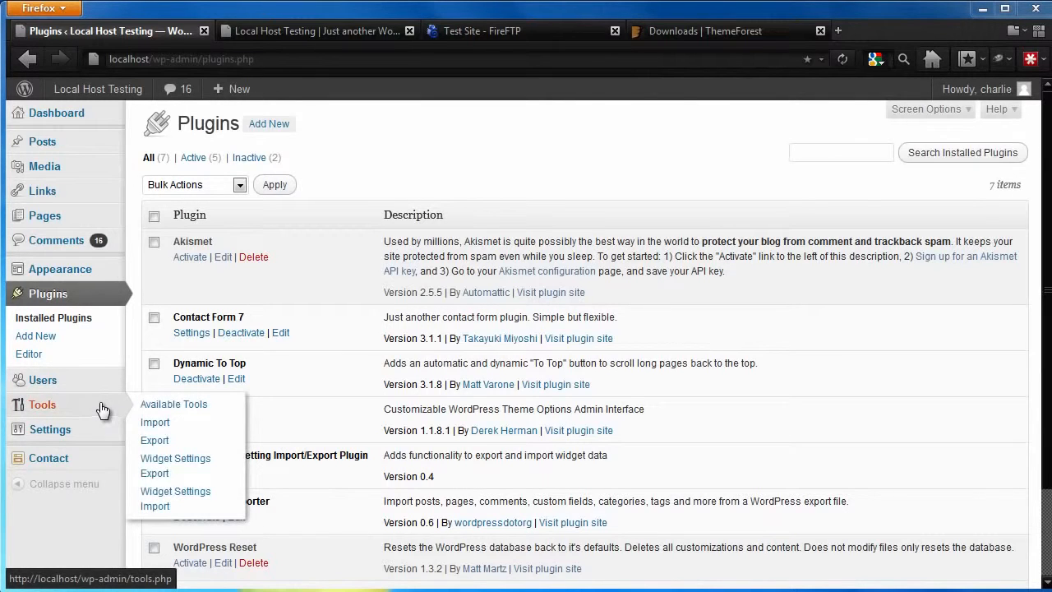
{"action": "left_click", "coordinate": [165, 499]}
{"action": "left_click", "coordinate": [531, 201]}
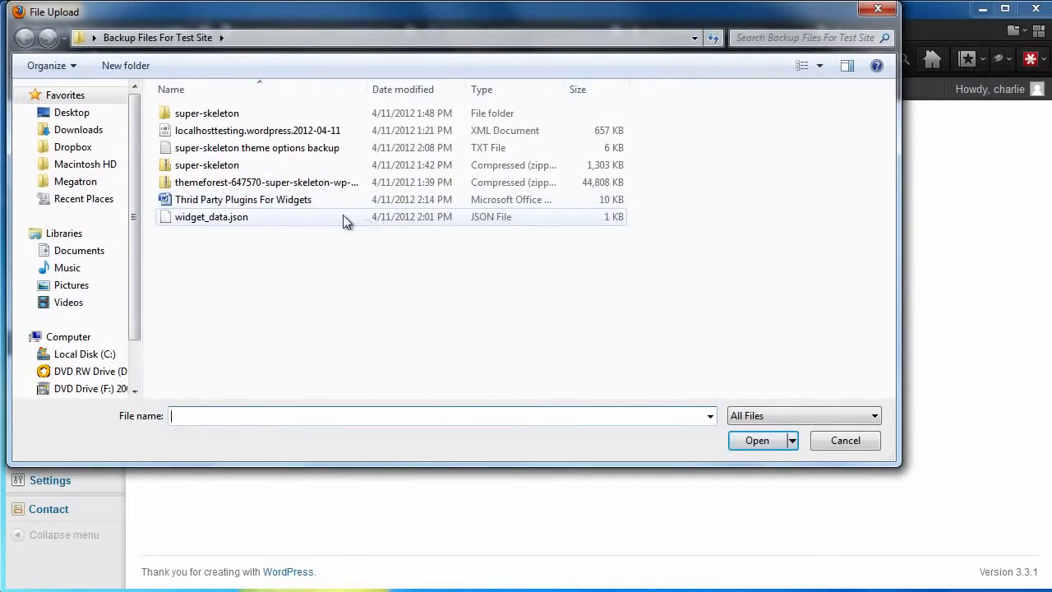
{"action": "left_click", "coordinate": [343, 215]}
{"action": "left_click", "coordinate": [751, 444]}
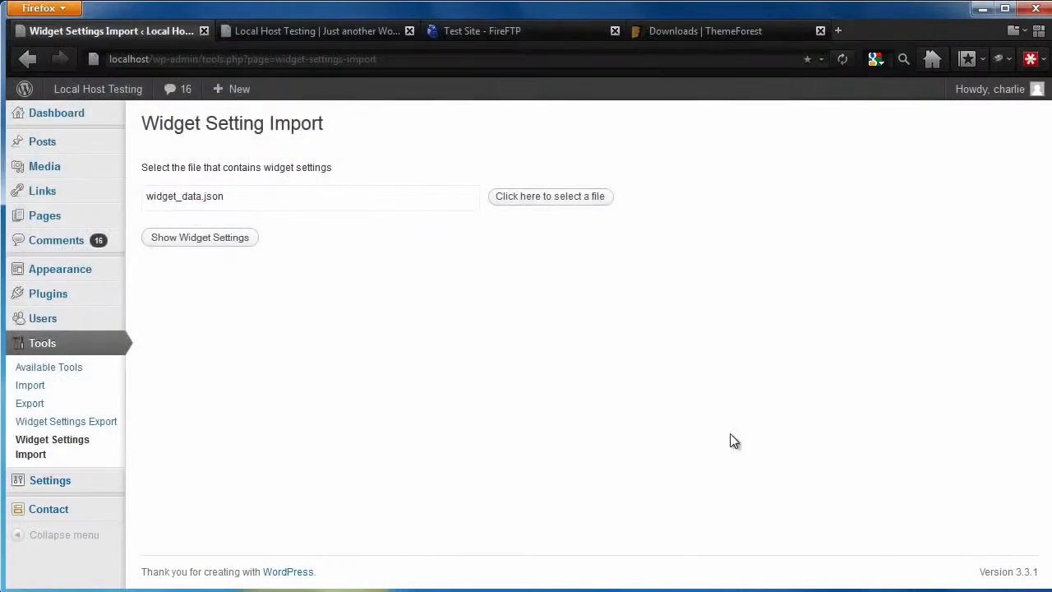
{"action": "left_click", "coordinate": [230, 242]}
{"action": "left_click", "coordinate": [244, 171]}
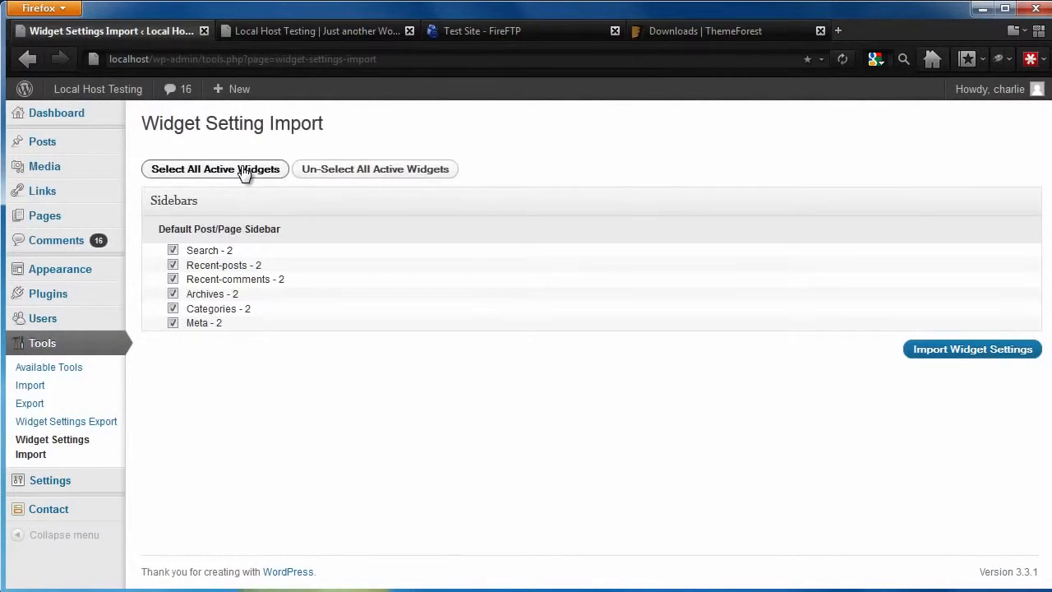
{"action": "left_click", "coordinate": [939, 354]}
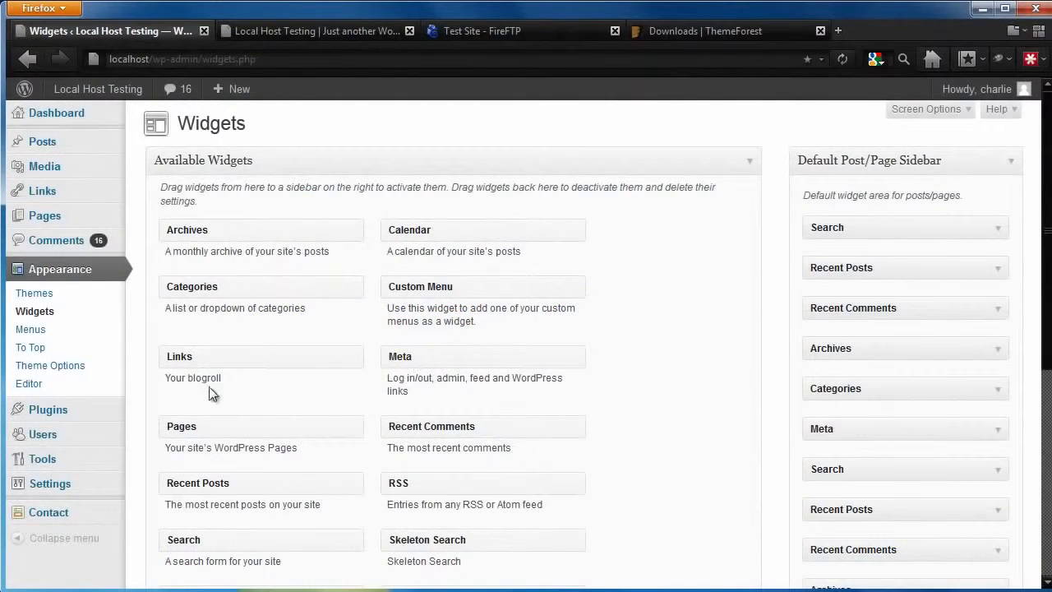
- Enable Option Tree's "Show Settings & Docs" option in your user profile and update the profile
{"action": "mouse_move", "coordinate": [59, 437]}
{"action": "left_click", "coordinate": [188, 476]}
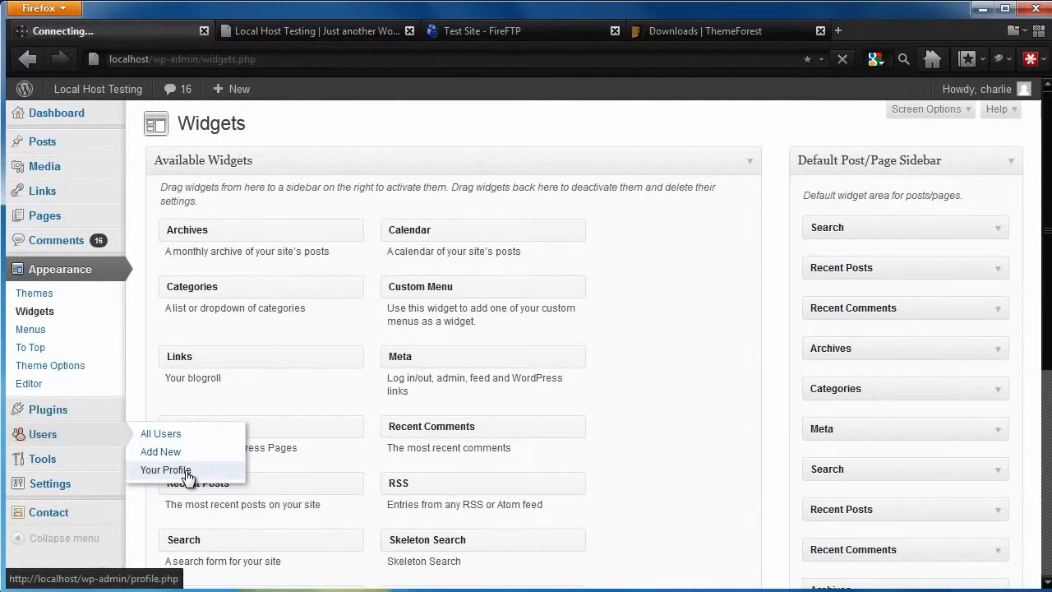
{"action": "scroll", "coordinate": [188, 476], "scroll_direction": "down", "scroll_amount": 10}
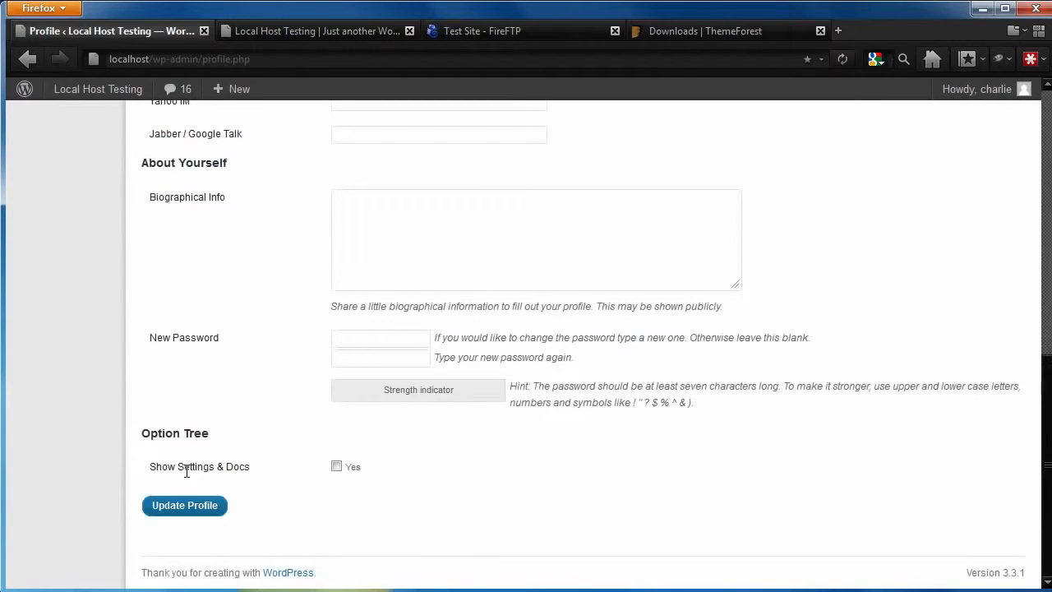
{"action": "left_click", "coordinate": [336, 467]}
{"action": "left_click", "coordinate": [203, 506]}
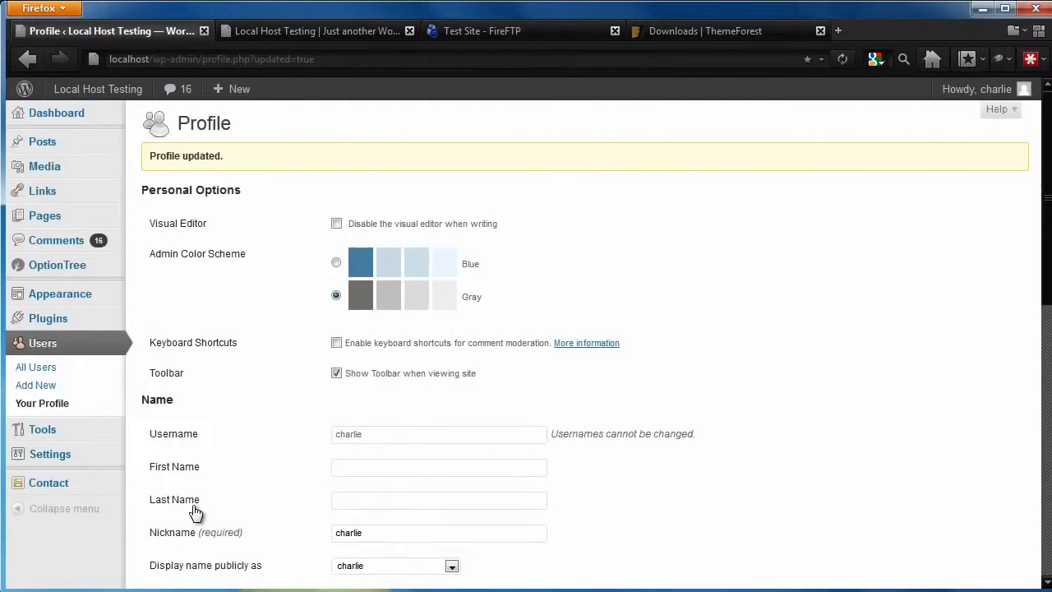
- Open the Import section of the OptionTree settings at the Theme Options Data field
{"action": "mouse_move", "coordinate": [102, 272]}
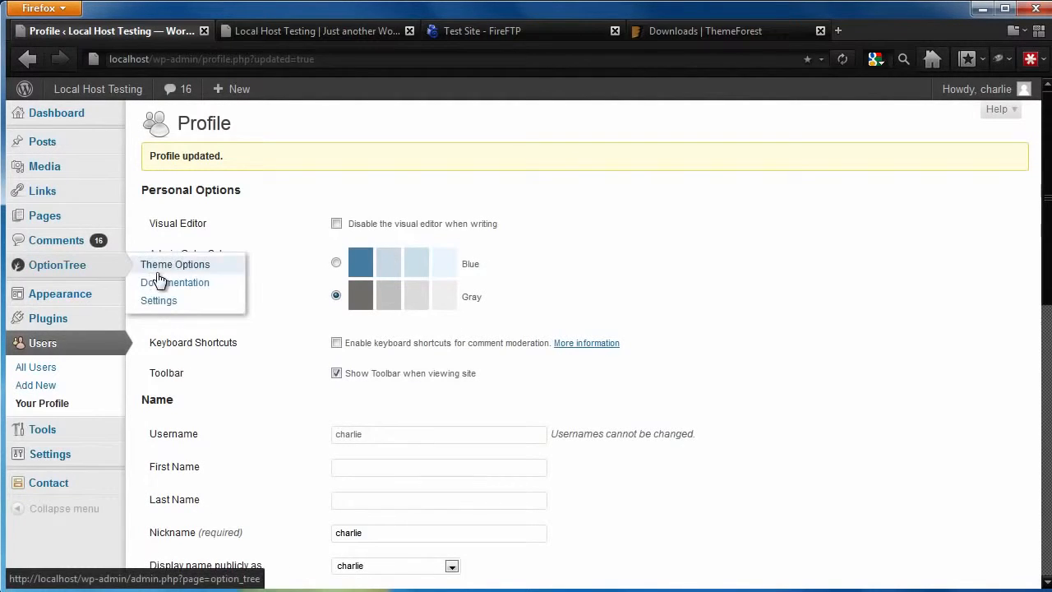
{"action": "left_click", "coordinate": [162, 302]}
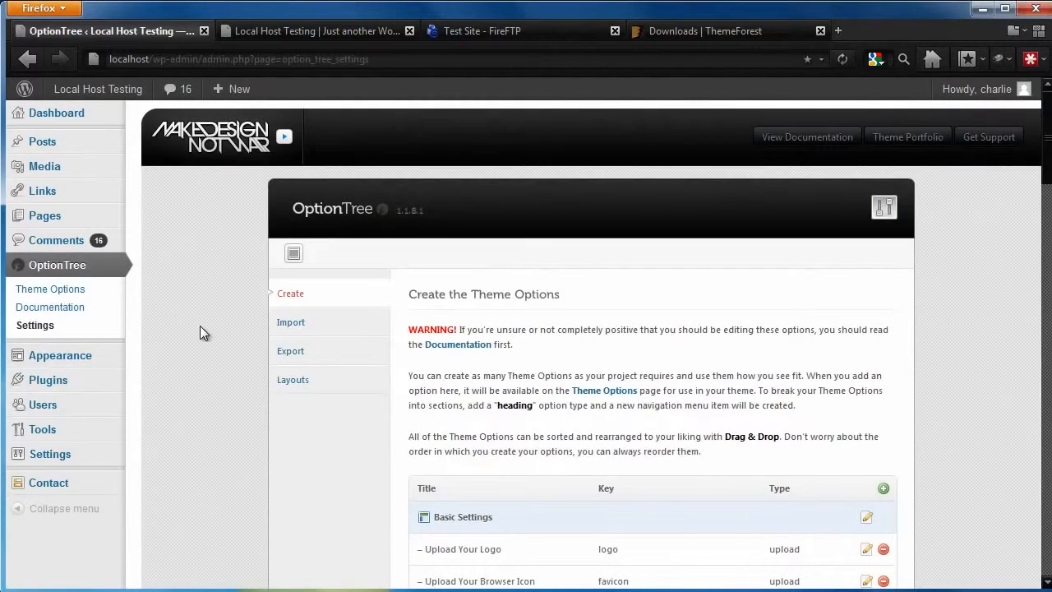
{"action": "left_click", "coordinate": [294, 328]}
{"action": "left_click_drag", "start_coordinate": [1047, 260], "coordinate": [1045, 371]}
- Open "super-skeleton theme options backup" from the backup folder in Notepad++, copy its entire contents and return to the browser
{"action": "key", "text": "alt+Tab"}
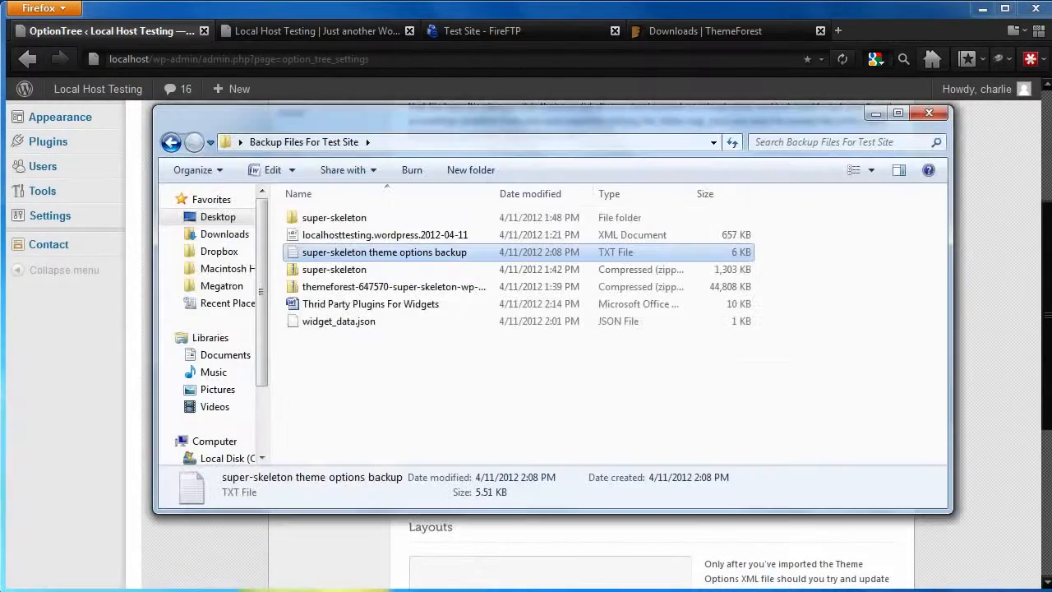
{"action": "right_click", "coordinate": [318, 248]}
{"action": "left_click", "coordinate": [358, 294]}
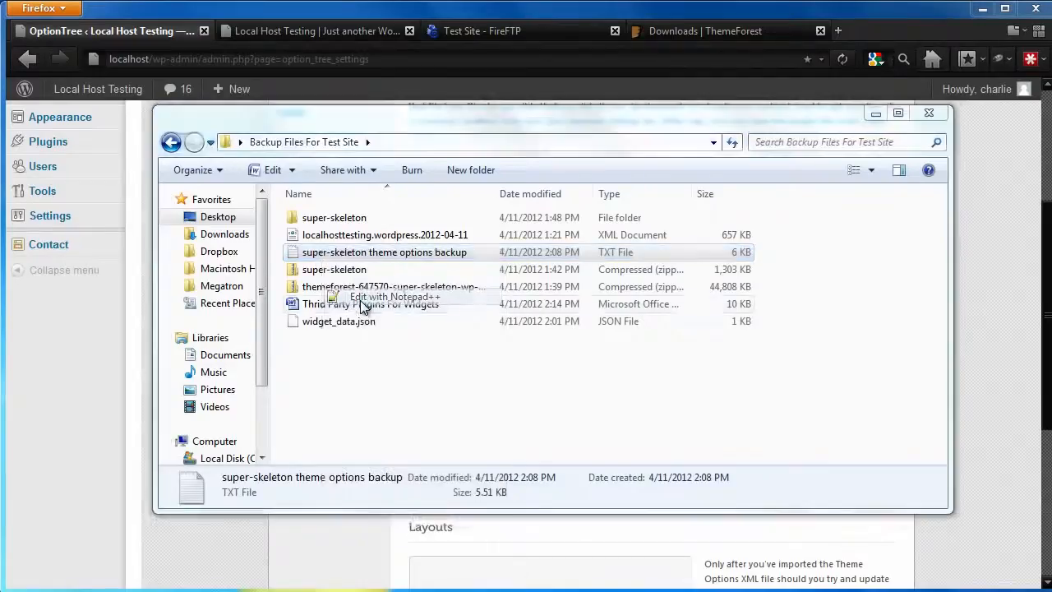
{"action": "right_click", "coordinate": [435, 272]}
{"action": "left_click", "coordinate": [476, 301]}
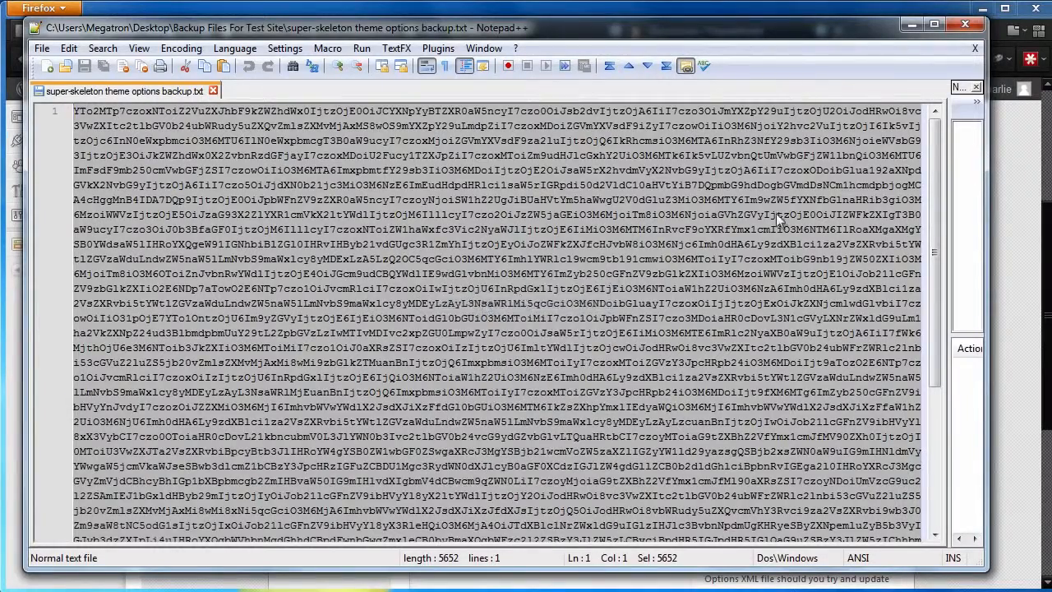
{"action": "left_click", "coordinate": [912, 26]}
{"action": "left_click", "coordinate": [891, 104]}
- Paste the copied backup string into Theme Options Data and import the data
{"action": "right_click", "coordinate": [603, 372]}
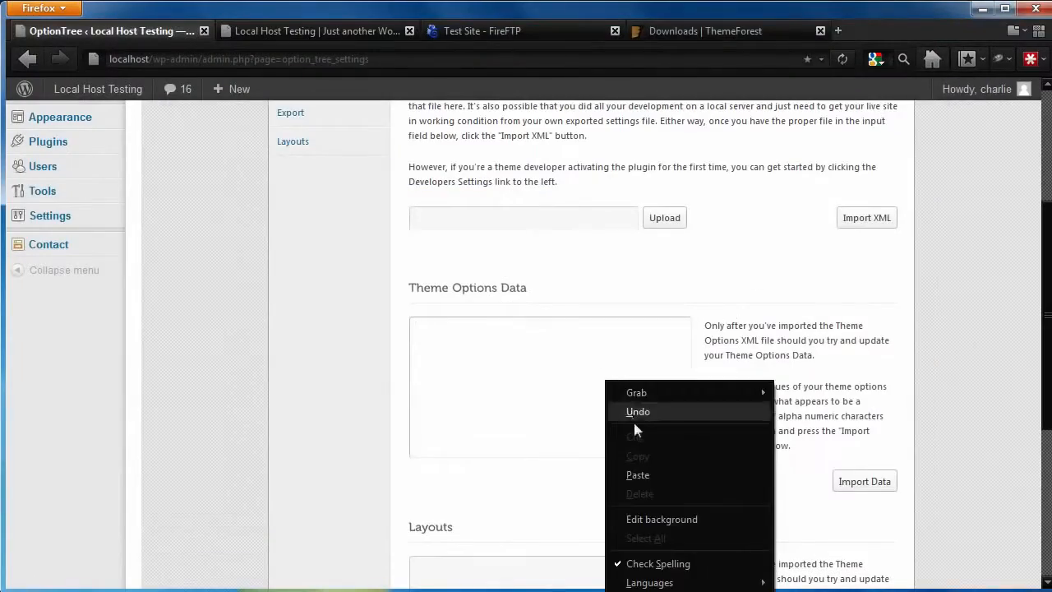
{"action": "left_click", "coordinate": [653, 474]}
{"action": "left_click", "coordinate": [849, 482]}
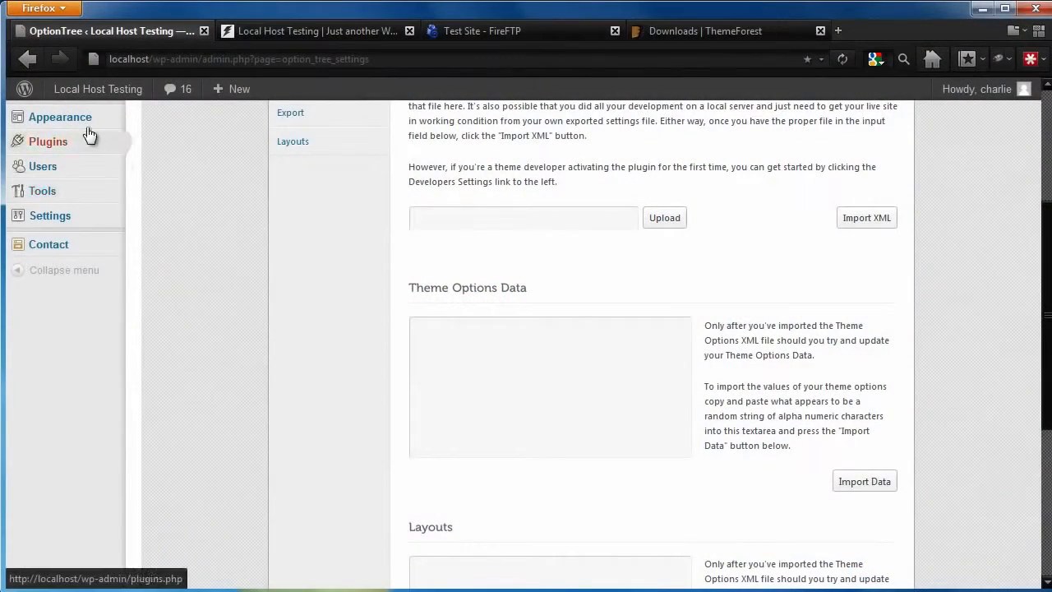
- Assign Primary Menu to Top Bar Menu and Responsive Mode to Top Bar Menu - Responsive Mode, save, and reload the site's front page
{"action": "mouse_move", "coordinate": [86, 125]}
{"action": "left_click", "coordinate": [156, 153]}
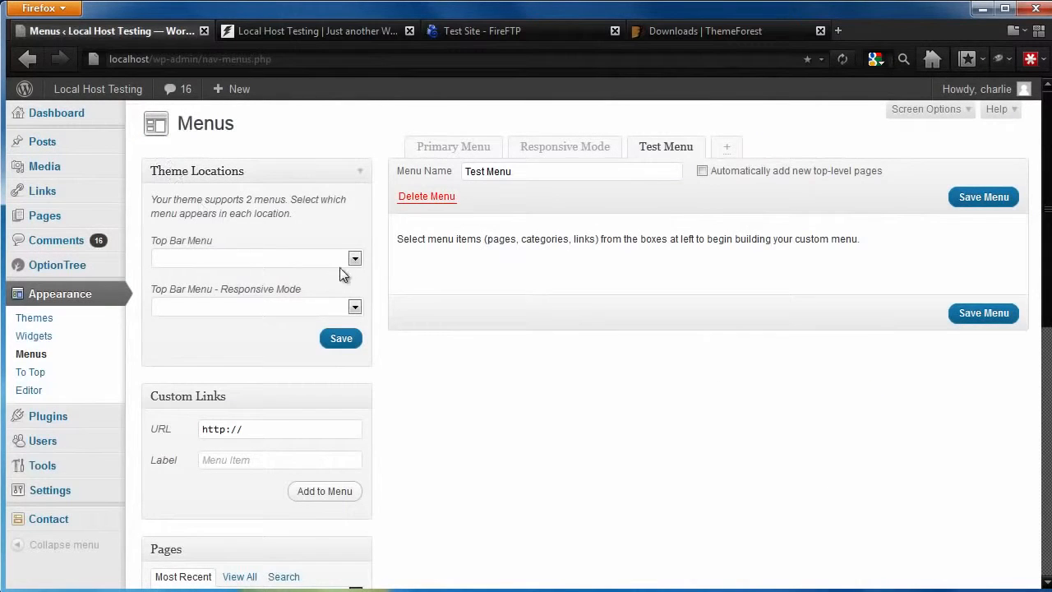
{"action": "left_click", "coordinate": [354, 258]}
{"action": "left_click", "coordinate": [343, 288]}
{"action": "left_click", "coordinate": [354, 306]}
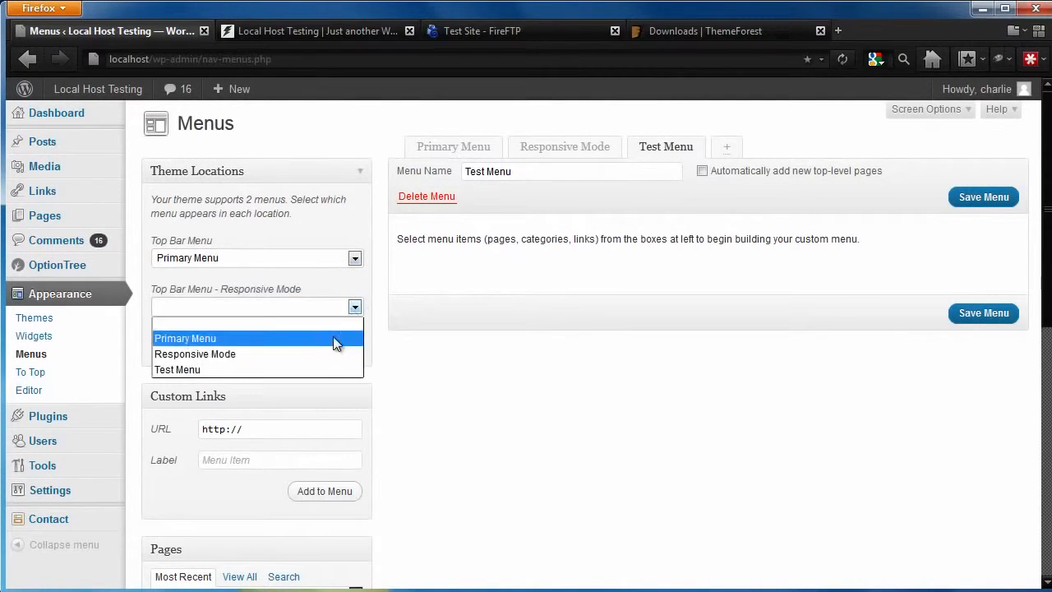
{"action": "left_click", "coordinate": [331, 351]}
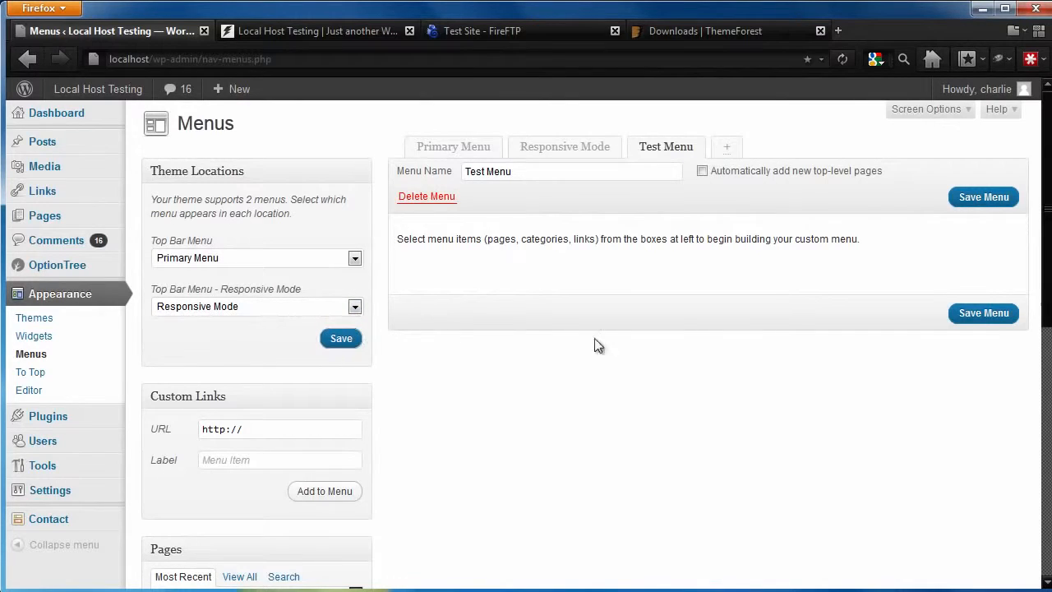
{"action": "left_click", "coordinate": [964, 207]}
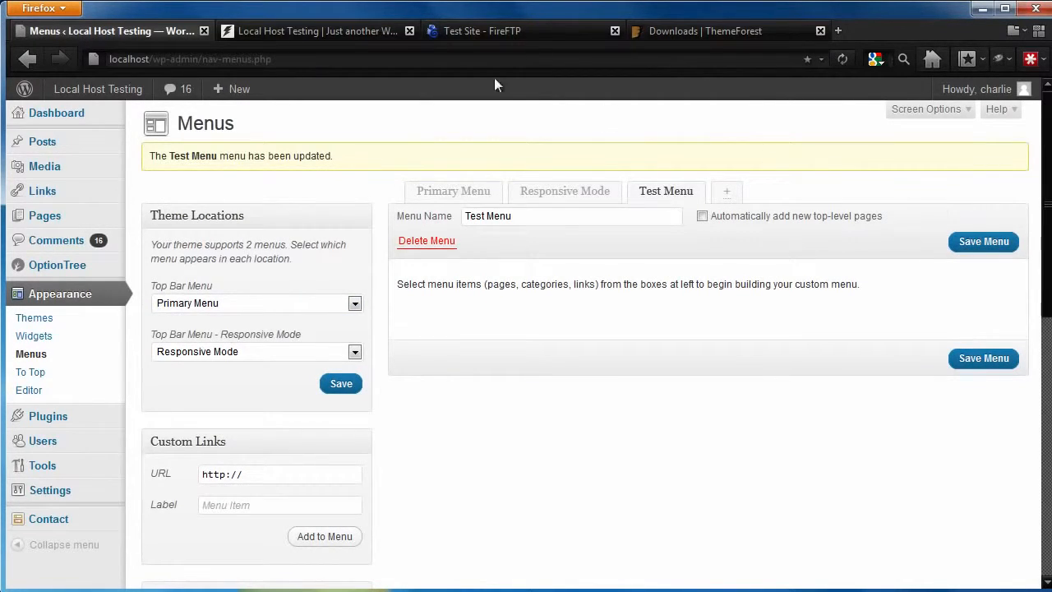
{"action": "left_click", "coordinate": [337, 33]}
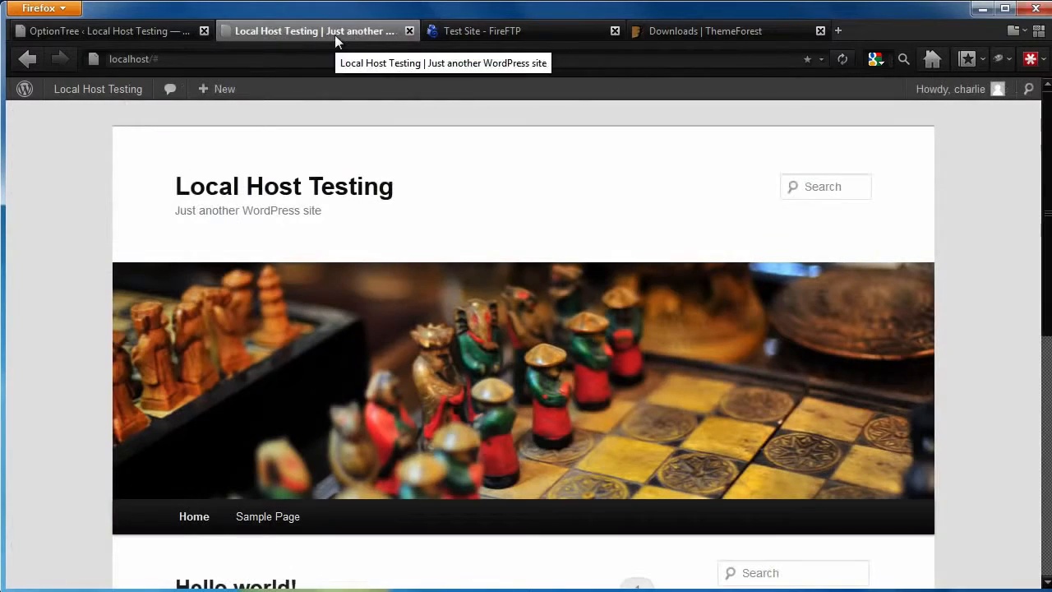
{"action": "left_click", "coordinate": [843, 58]}
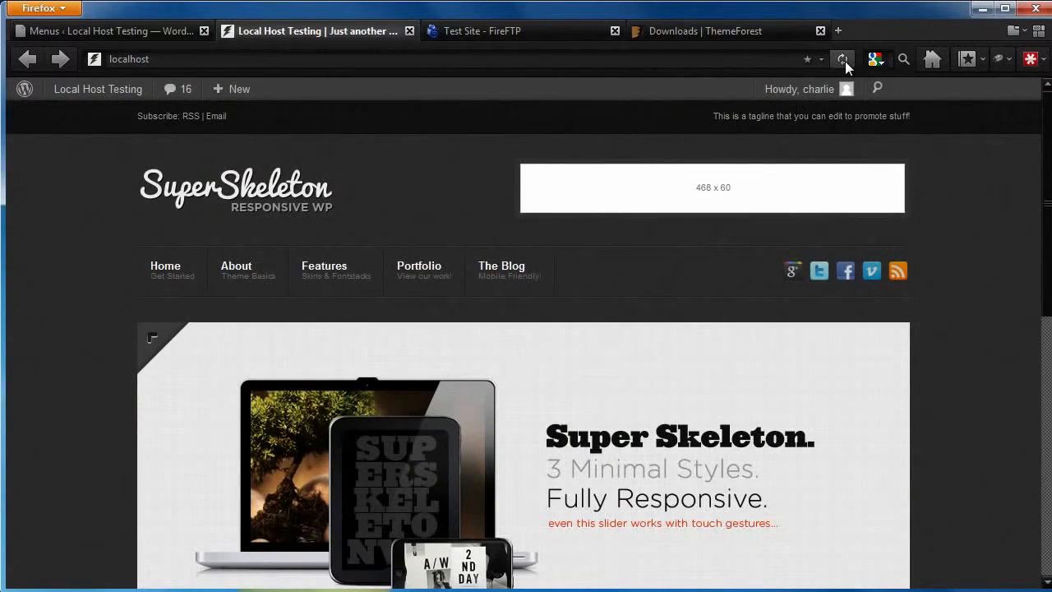